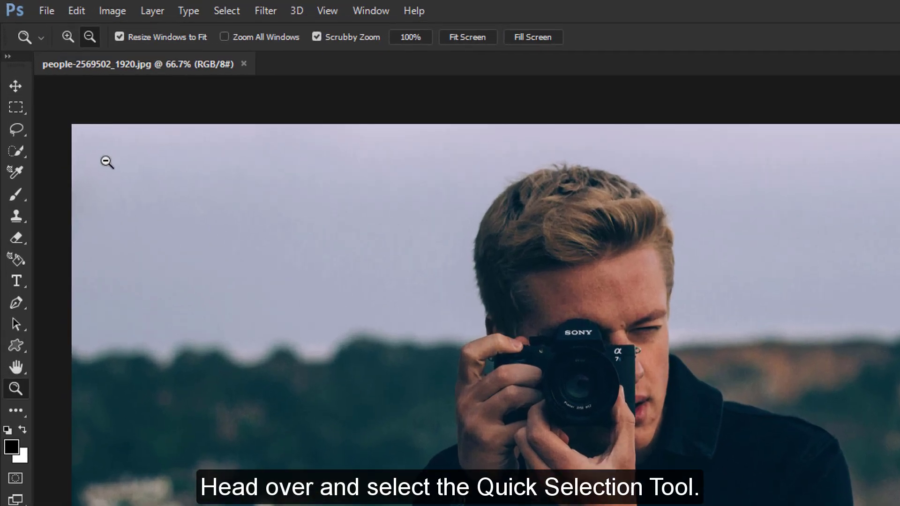
# - Quick-select the whole man with an enlarged brush, subtracting the gap between his fingers
pyautogui.click(14, 150)
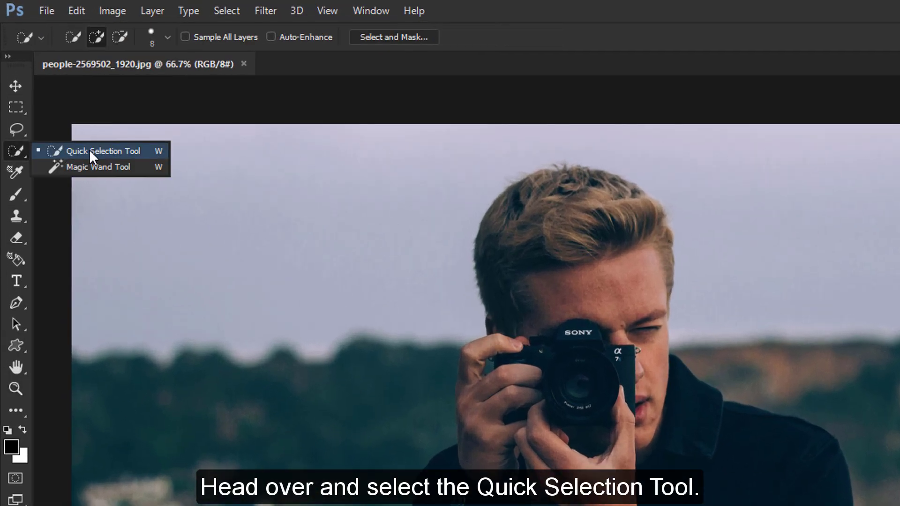
pyautogui.click(127, 151)
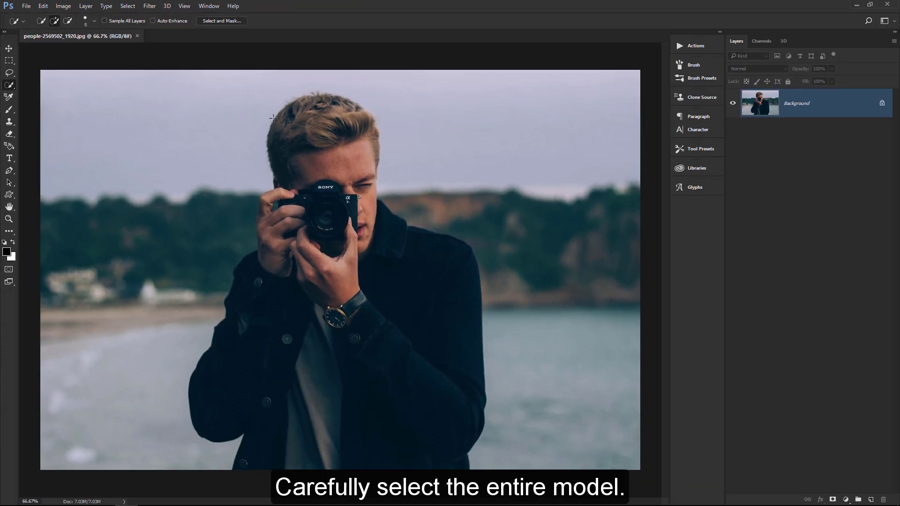
pyautogui.press(']')
pyautogui.press(']')
pyautogui.press(']')
pyautogui.moveTo(274, 117)
pyautogui.mouseDown()
pyautogui.moveTo(383, 442)
pyautogui.moveTo(379, 428)
pyautogui.mouseUp()
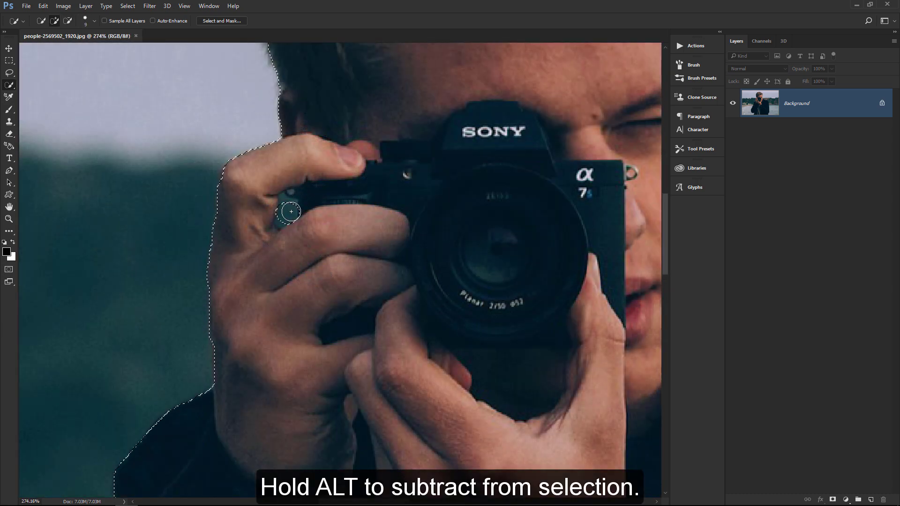
pyautogui.moveTo(291, 209)
pyautogui.mouseDown()
pyautogui.moveTo(281, 220)
pyautogui.moveTo(290, 196)
pyautogui.mouseUp()
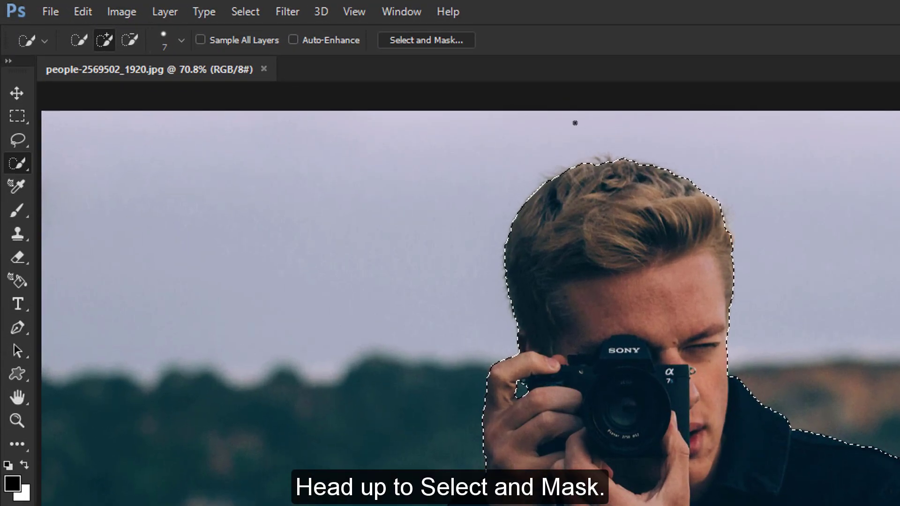
# - Use Select and Mask with Output To: New Layer to cut the man onto a new layer
pyautogui.click(457, 41)
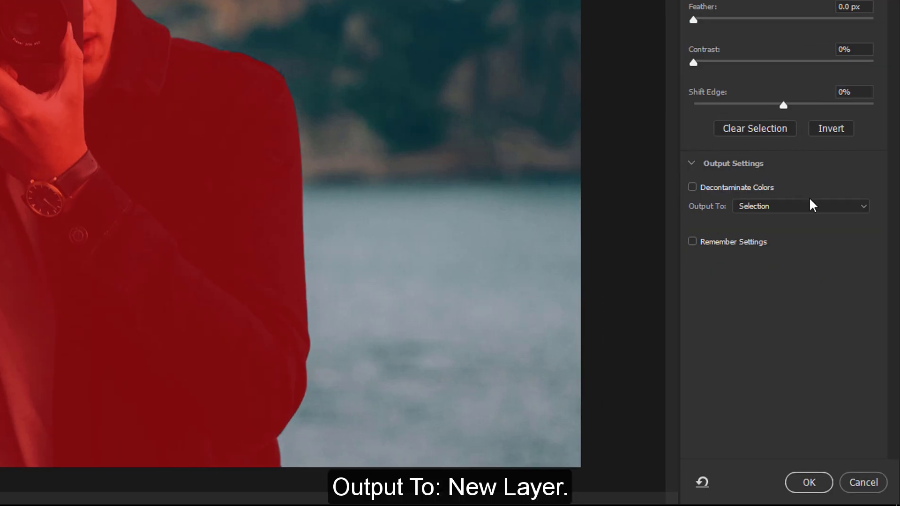
pyautogui.click(810, 202)
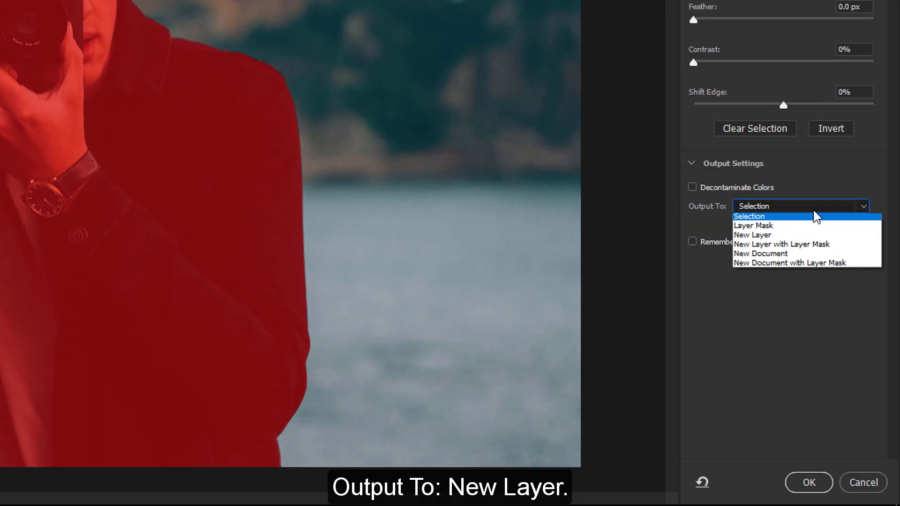
pyautogui.click(816, 239)
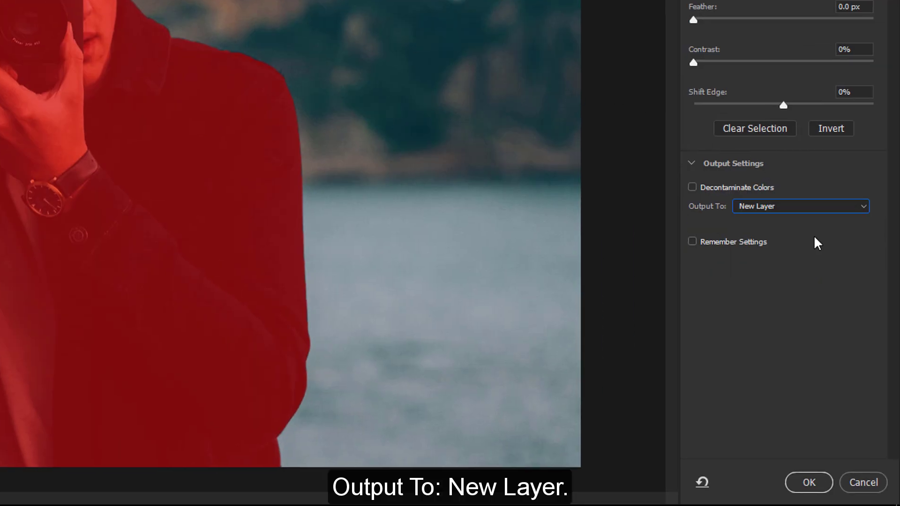
pyautogui.click(810, 484)
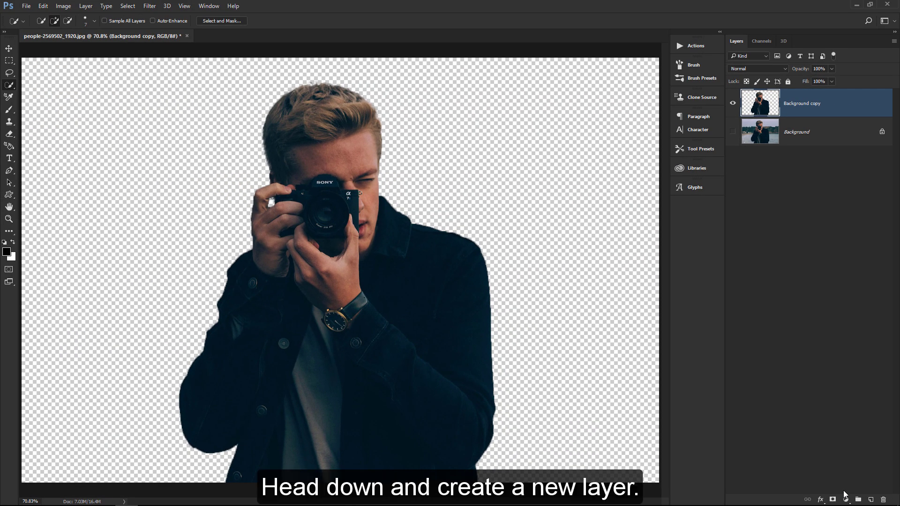
# - Create a new layer below Background copy and name it BACKGROUND
pyautogui.click(872, 500)
pyautogui.moveTo(808, 102)
pyautogui.mouseDown()
pyautogui.moveTo(814, 135)
pyautogui.moveTo(797, 140)
pyautogui.mouseUp()
pyautogui.doubleClick(792, 131)
pyautogui.write('BACKGROUND')
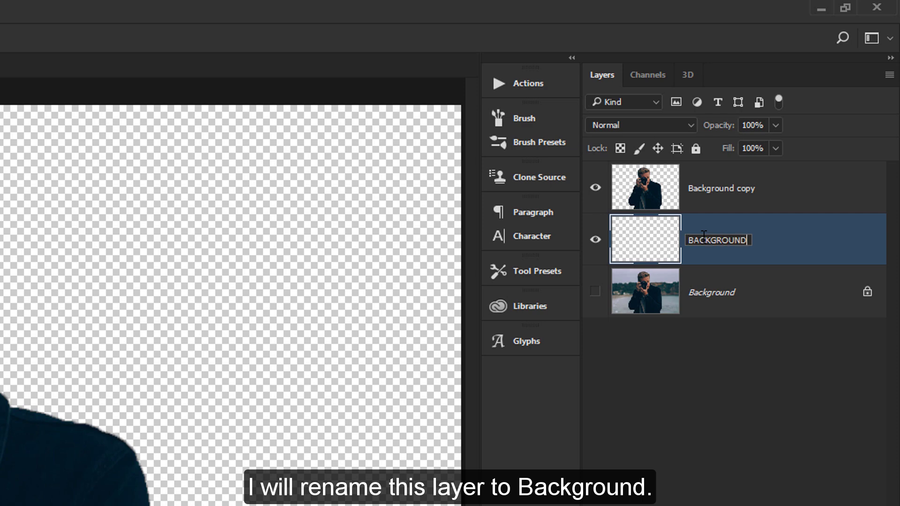
pyautogui.press('Return')
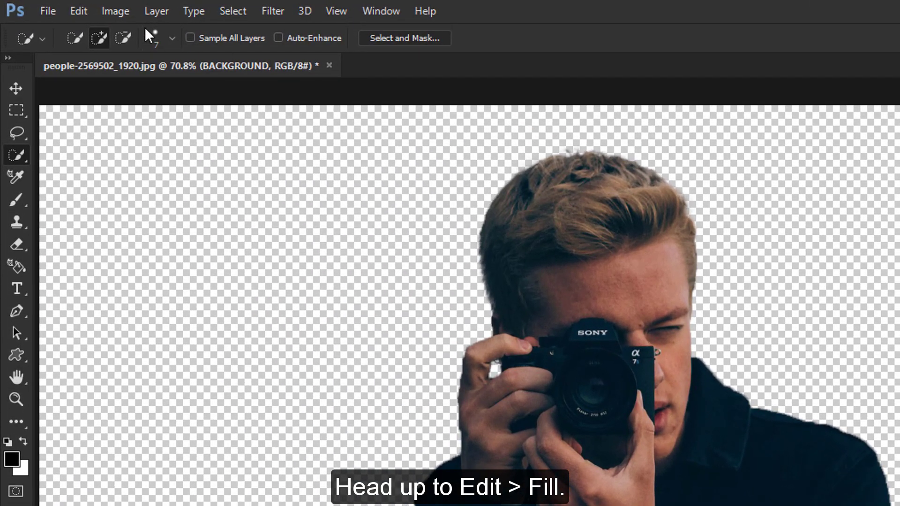
# - Fill the BACKGROUND layer with White using Edit > Fill
pyautogui.click(85, 11)
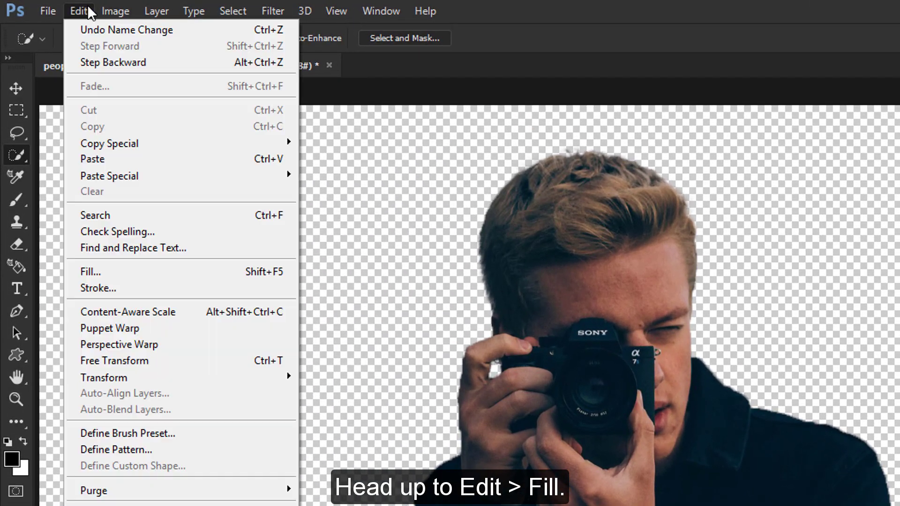
pyautogui.click(119, 272)
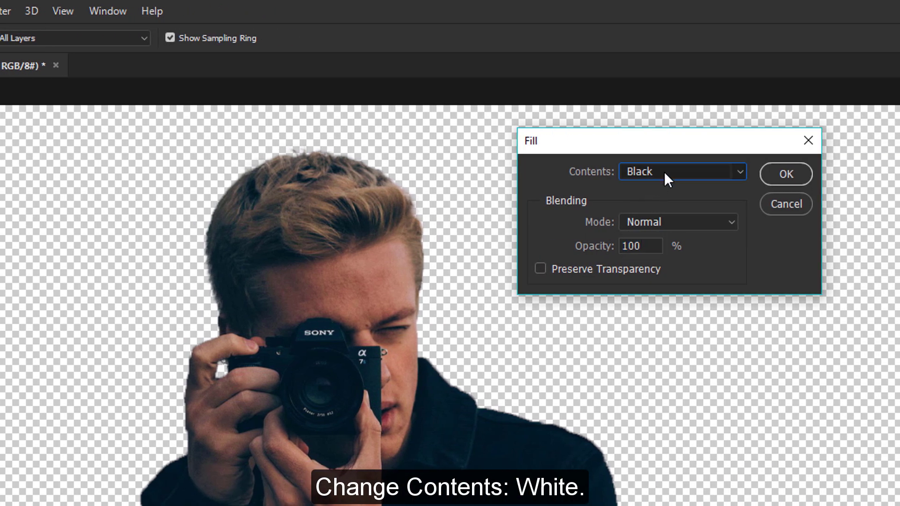
pyautogui.click(665, 172)
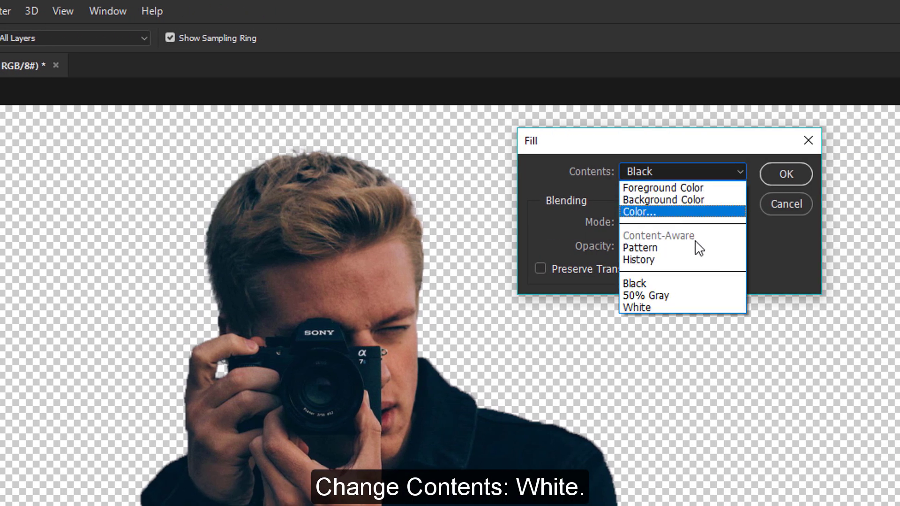
pyautogui.click(709, 305)
pyautogui.click(787, 174)
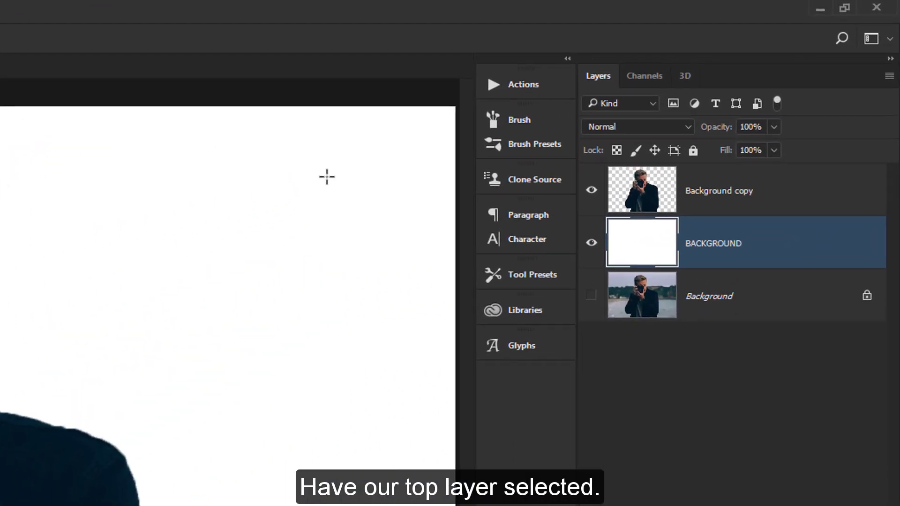
# - Rename the Background copy cut-out layer to EFFECT
pyautogui.hotkey('alt', ']')
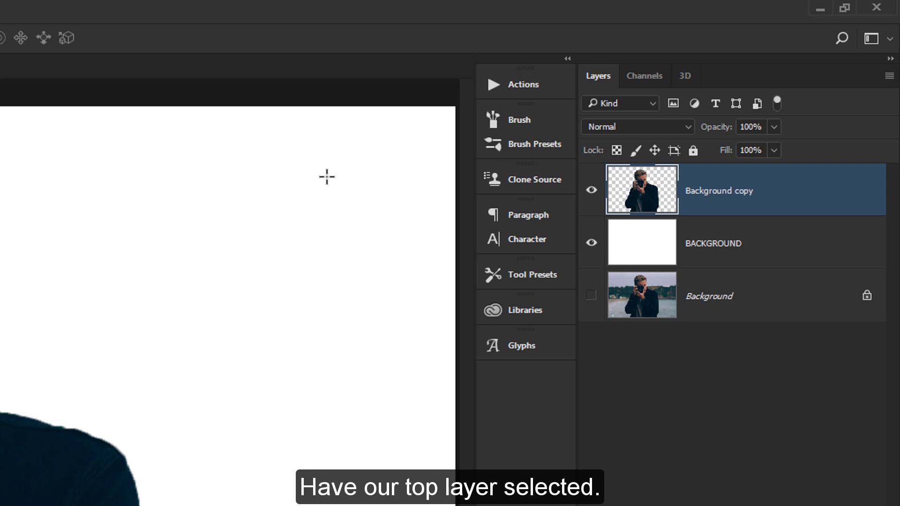
pyautogui.doubleClick(719, 192)
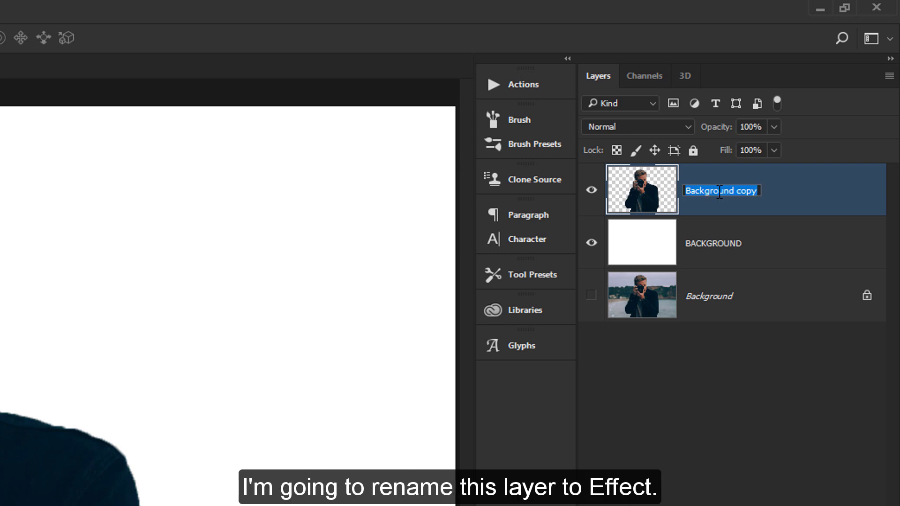
pyautogui.write('EFFECT')
pyautogui.press('Return')
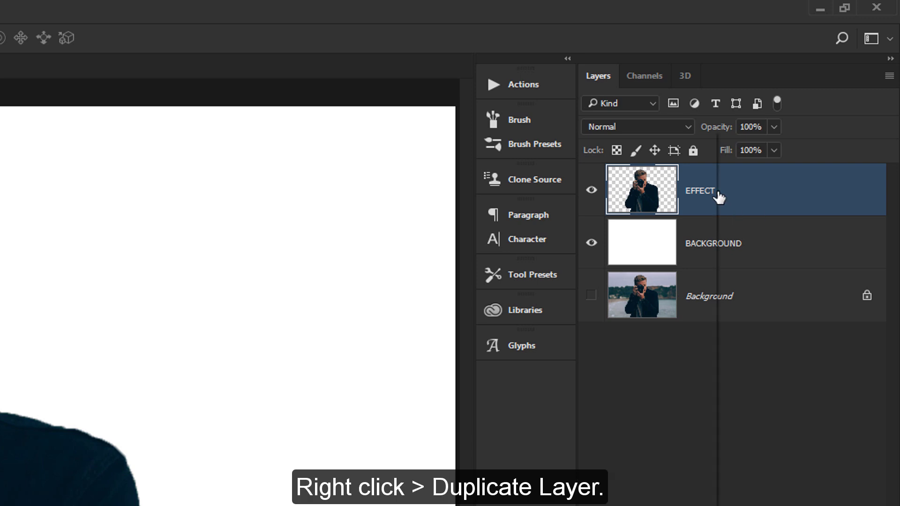
# - Duplicate EFFECT as a layer named MAN, hide MAN, and select EFFECT
pyautogui.rightClick(719, 197)
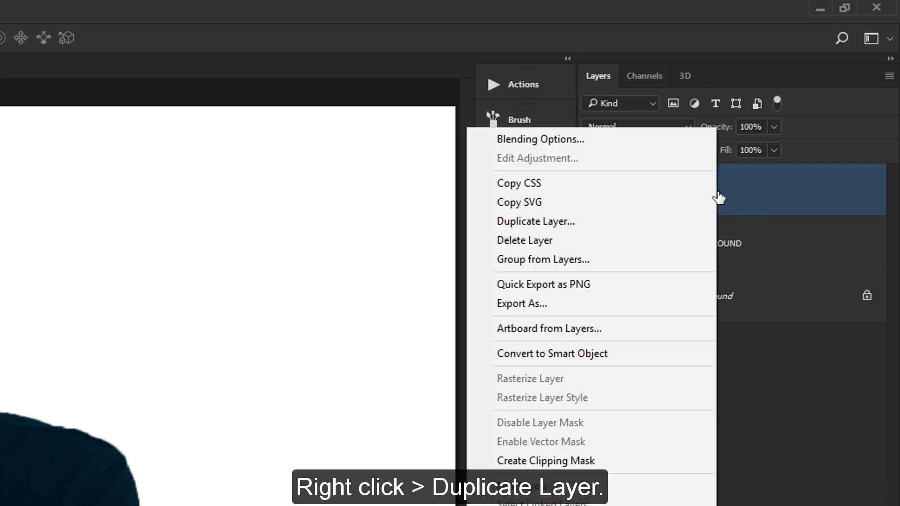
pyautogui.click(708, 221)
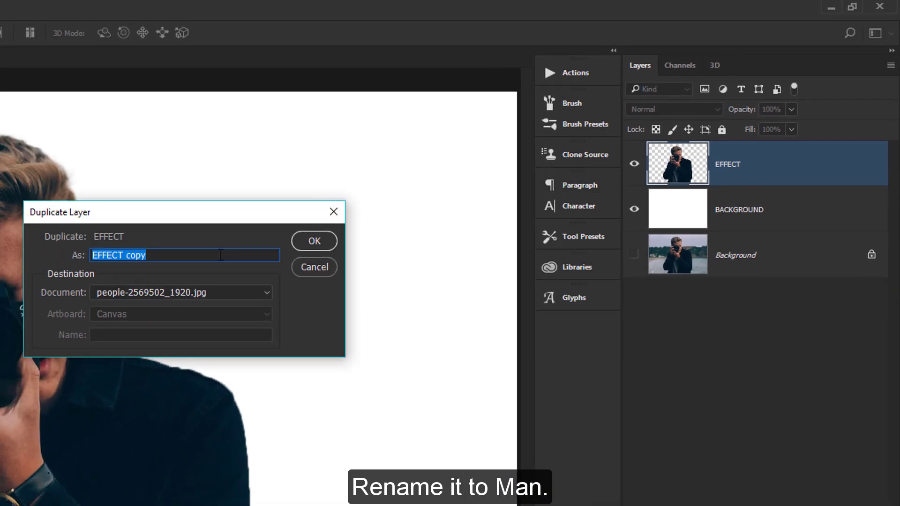
pyautogui.write('MAN')
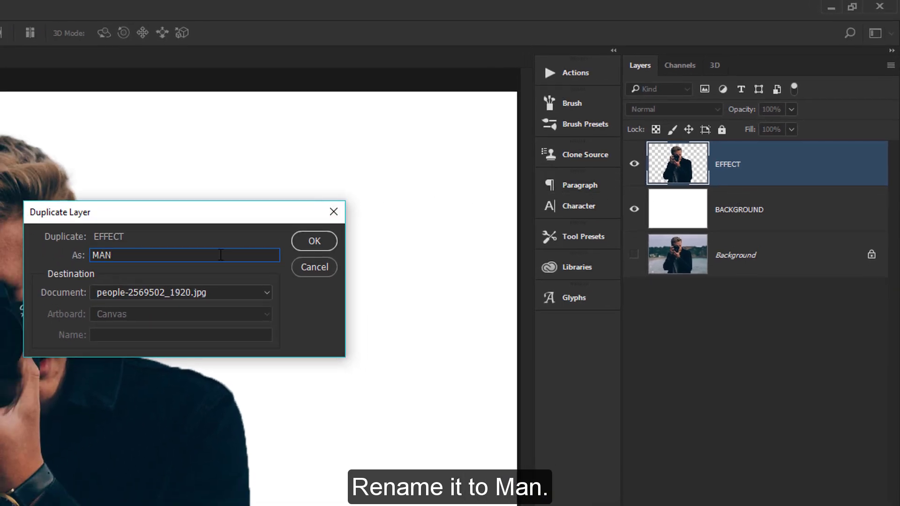
pyautogui.click(313, 242)
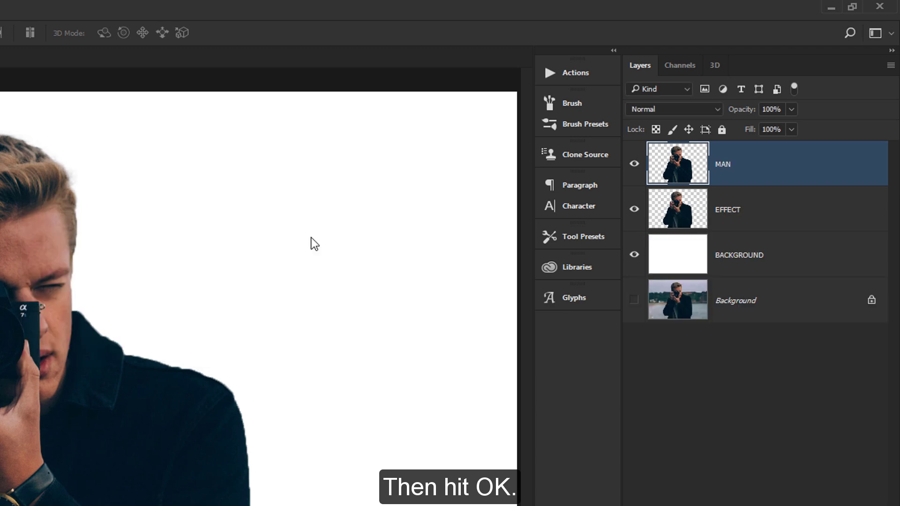
pyautogui.click(633, 163)
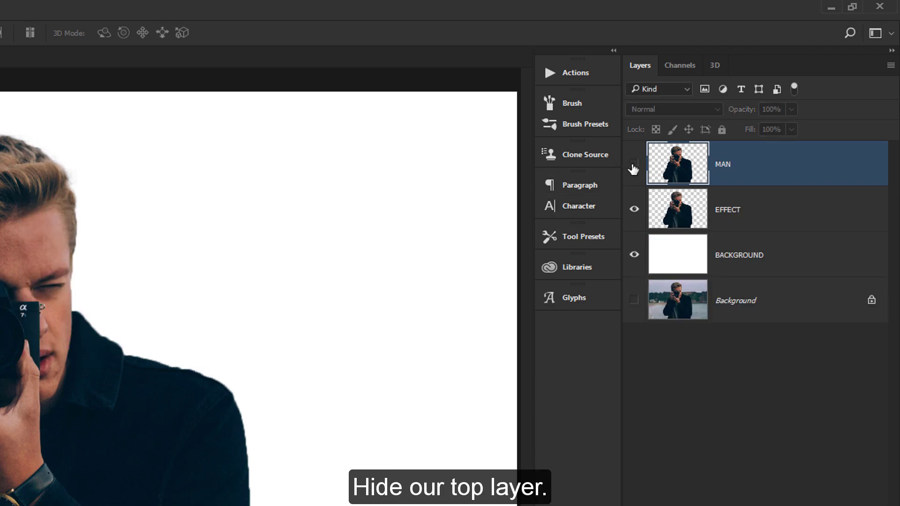
pyautogui.click(734, 218)
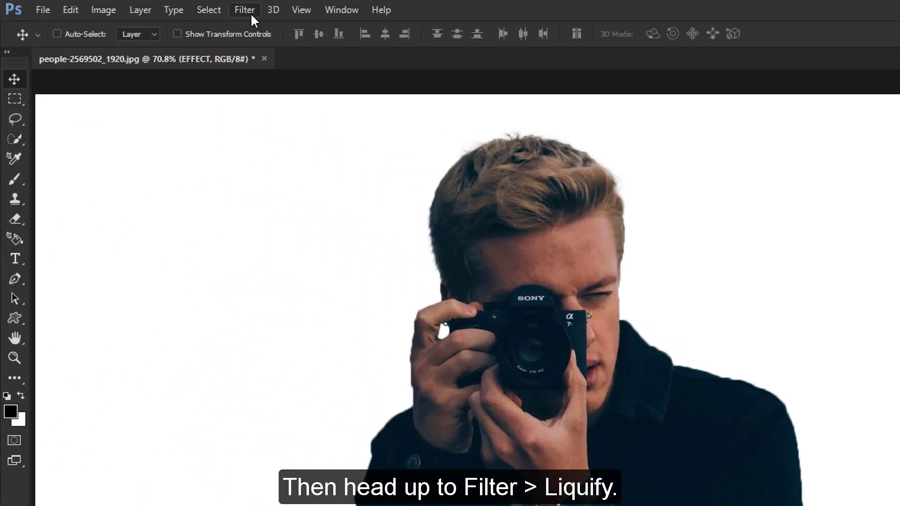
# - Liquify the EFFECT layer, warping the hair, face, jacket and arm outward across the canvas
pyautogui.click(245, 9)
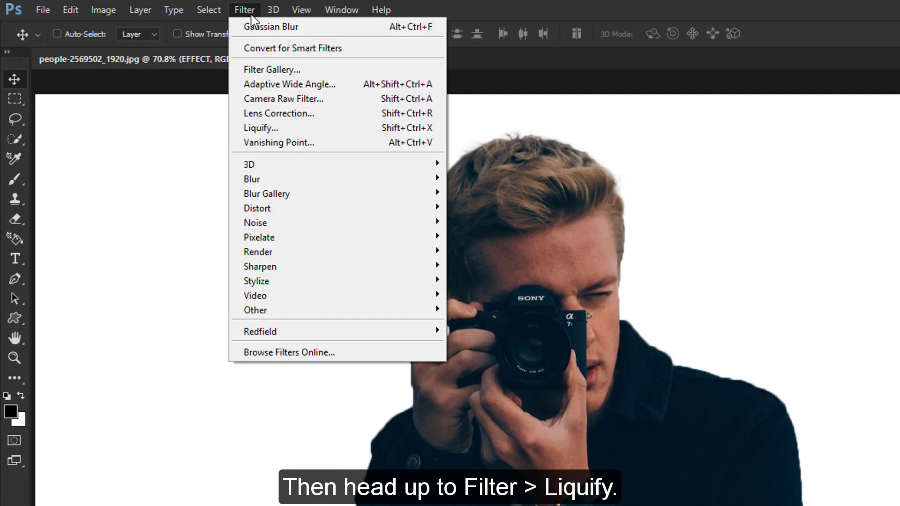
pyautogui.click(291, 131)
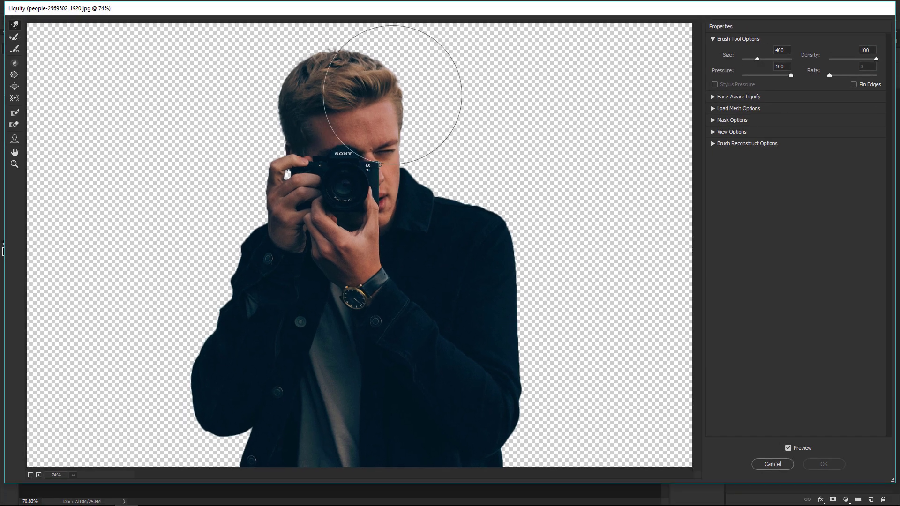
pyautogui.moveTo(337, 89); pyautogui.dragTo(532, 69)
pyautogui.moveTo(356, 52); pyautogui.dragTo(511, 37)
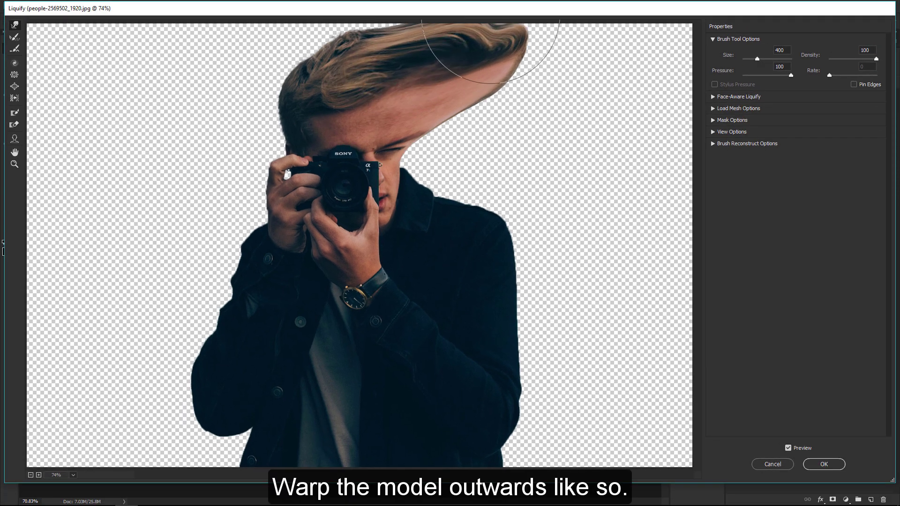
pyautogui.moveTo(420, 145)
pyautogui.mouseDown()
pyautogui.moveTo(466, 151)
pyautogui.moveTo(530, 120)
pyautogui.moveTo(530, 181)
pyautogui.moveTo(605, 13)
pyautogui.mouseUp()
pyautogui.moveTo(474, 225)
pyautogui.mouseDown()
pyautogui.moveTo(542, 281)
pyautogui.moveTo(502, 412)
pyautogui.moveTo(613, 301)
pyautogui.moveTo(694, 244)
pyautogui.mouseUp()
pyautogui.moveTo(431, 61)
pyautogui.mouseDown()
pyautogui.moveTo(261, 61)
pyautogui.moveTo(221, 145)
pyautogui.moveTo(7, 75)
pyautogui.moveTo(241, 181)
pyautogui.moveTo(125, 302)
pyautogui.moveTo(125, 181)
pyautogui.moveTo(171, 380)
pyautogui.moveTo(70, 408)
pyautogui.moveTo(94, 459)
pyautogui.mouseUp()
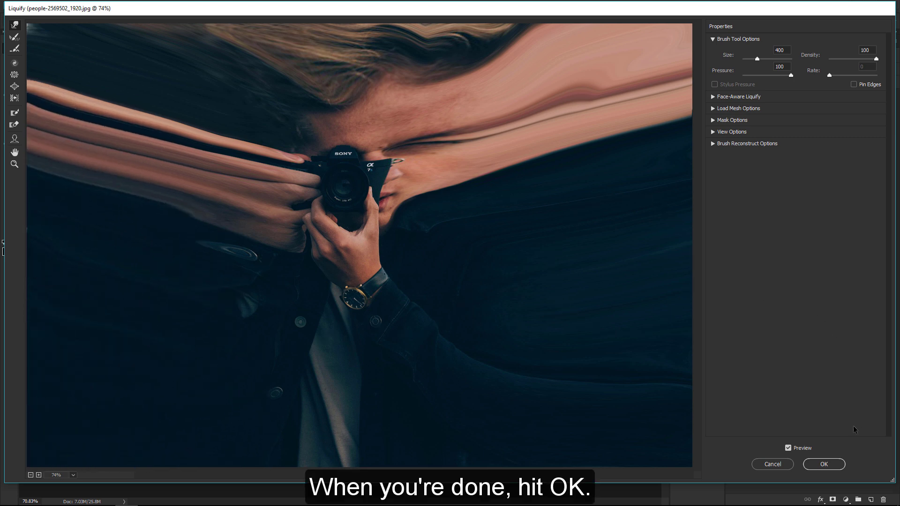
pyautogui.click(825, 465)
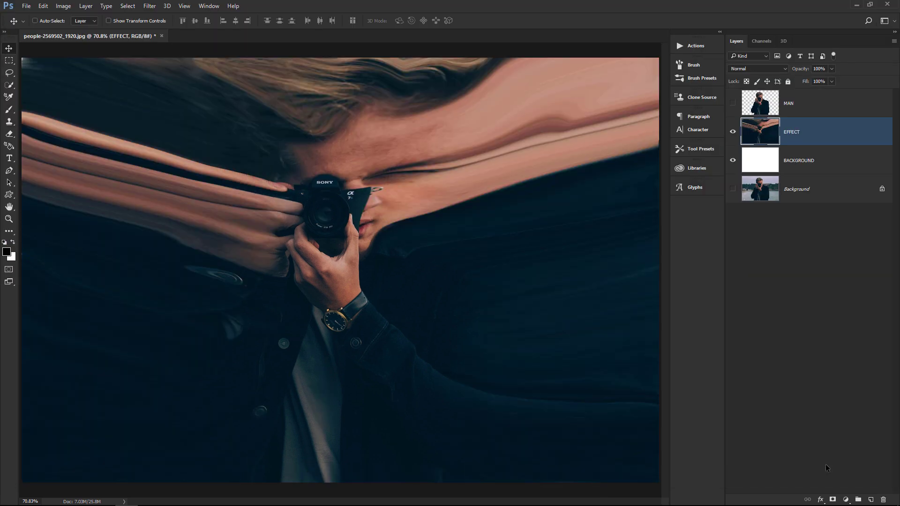
# - Give EFFECT a black layer mask, then make MAN visible and active again
pyautogui.press('b')
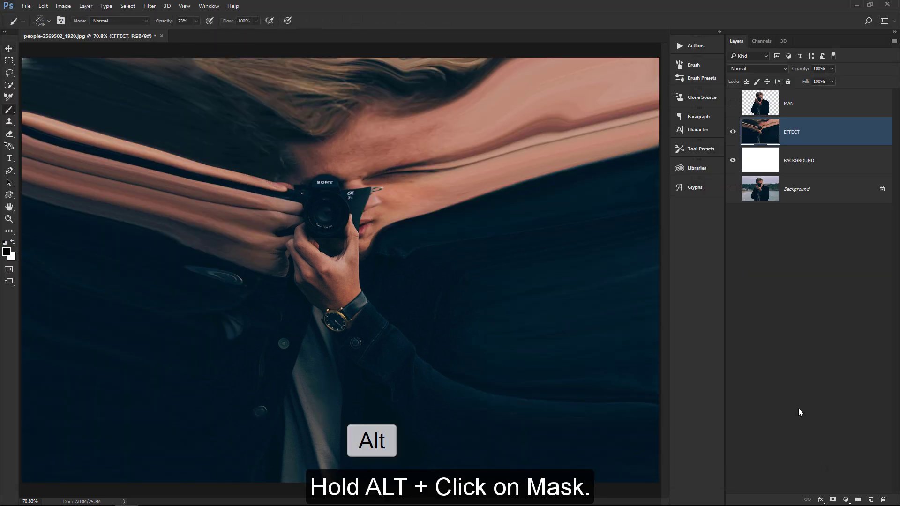
pyautogui.keyDown('alt'); pyautogui.click(834, 500); pyautogui.keyUp('alt')
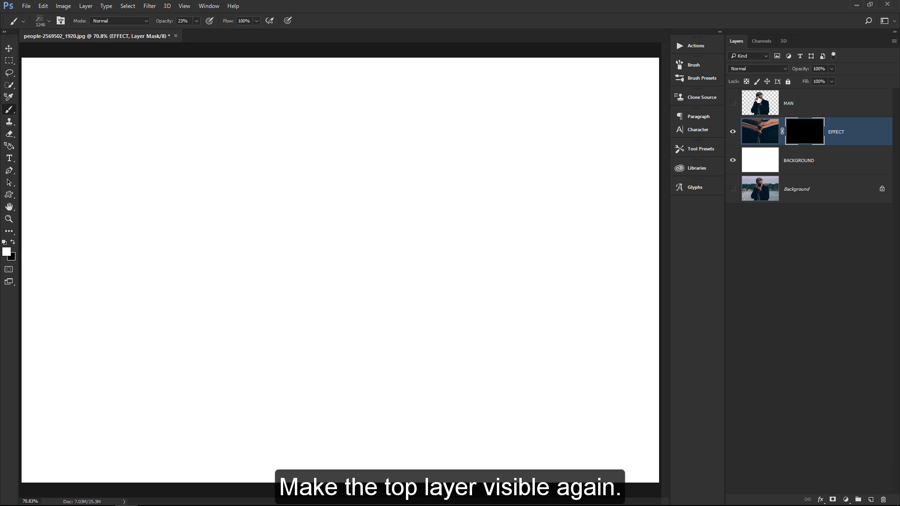
pyautogui.click(734, 103)
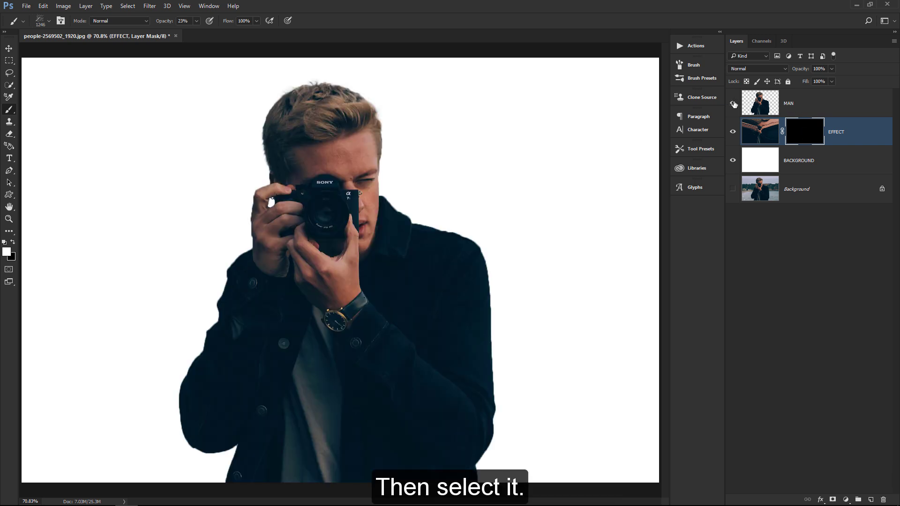
pyautogui.click(799, 105)
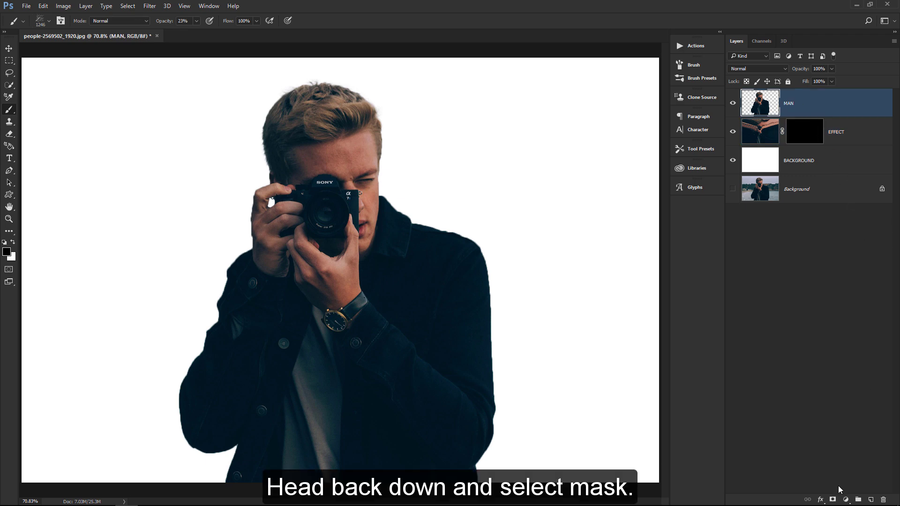
# - Add a white mask to MAN, set black foreground, and load the 2500 px particle brush with settings showing
pyautogui.click(833, 499)
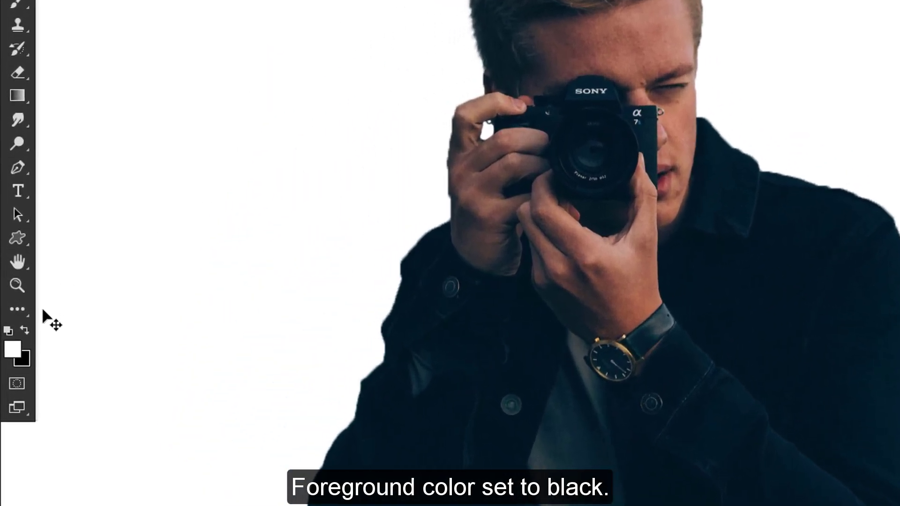
pyautogui.click(25, 329)
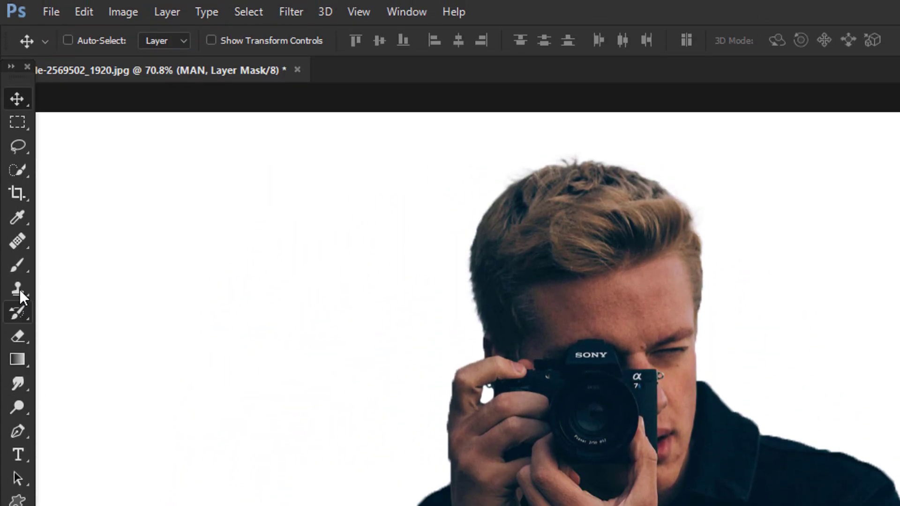
pyautogui.moveTo(17, 265); pyautogui.dragTo(105, 265)
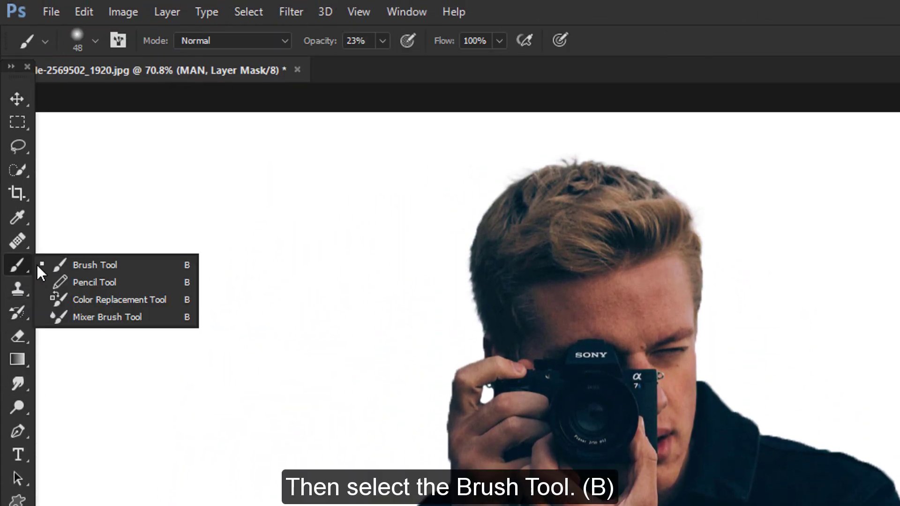
pyautogui.click(128, 266)
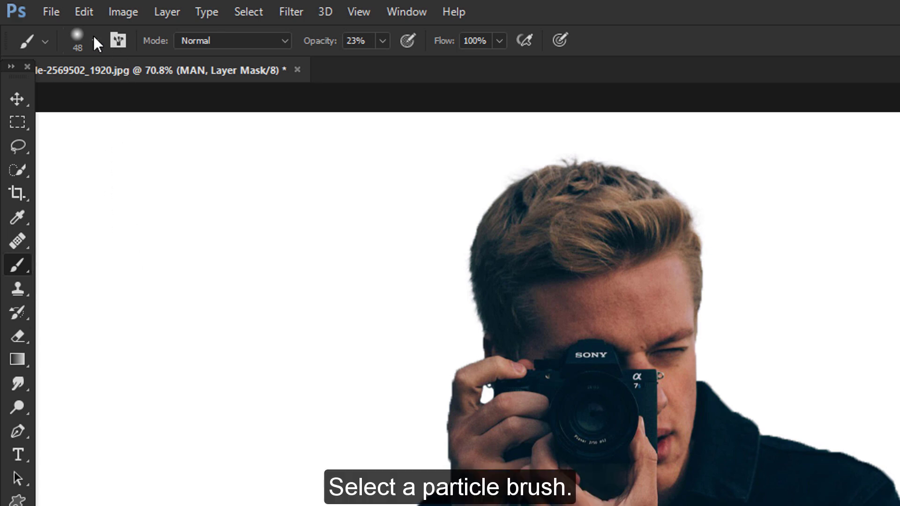
pyautogui.click(95, 40)
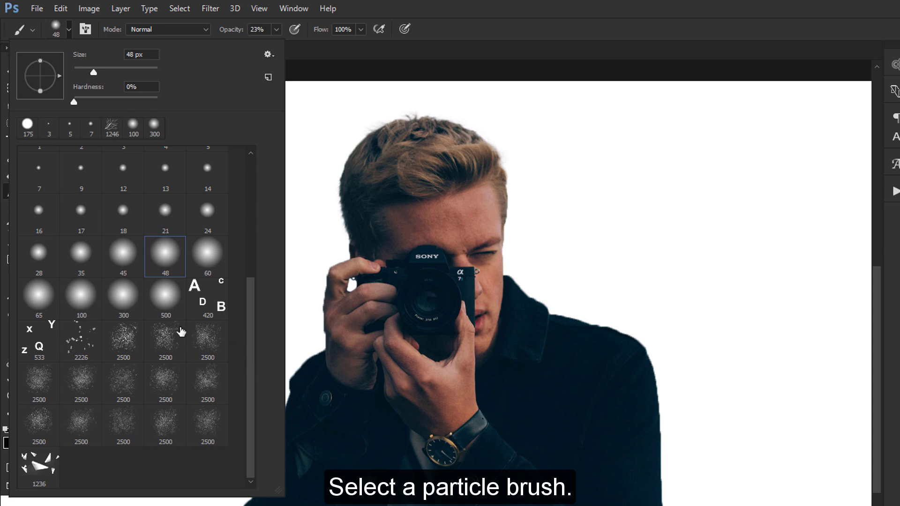
pyautogui.click(123, 345)
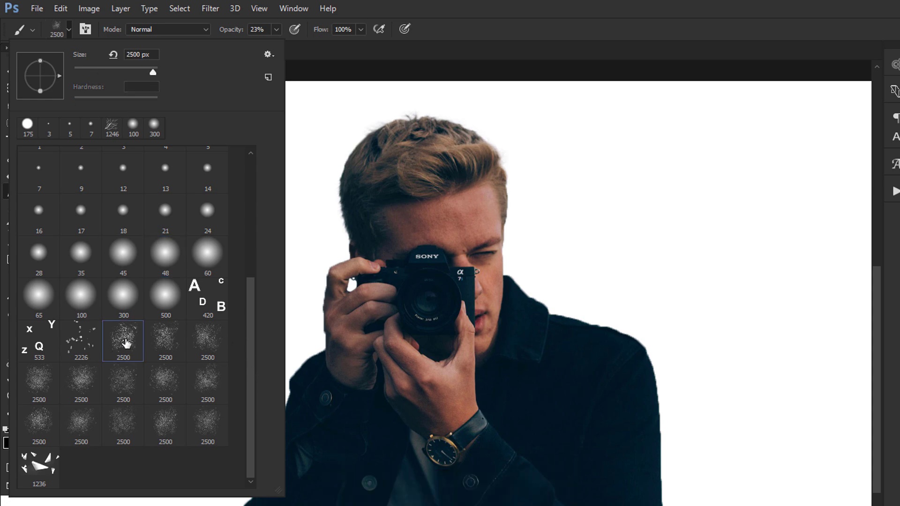
pyautogui.press('Return')
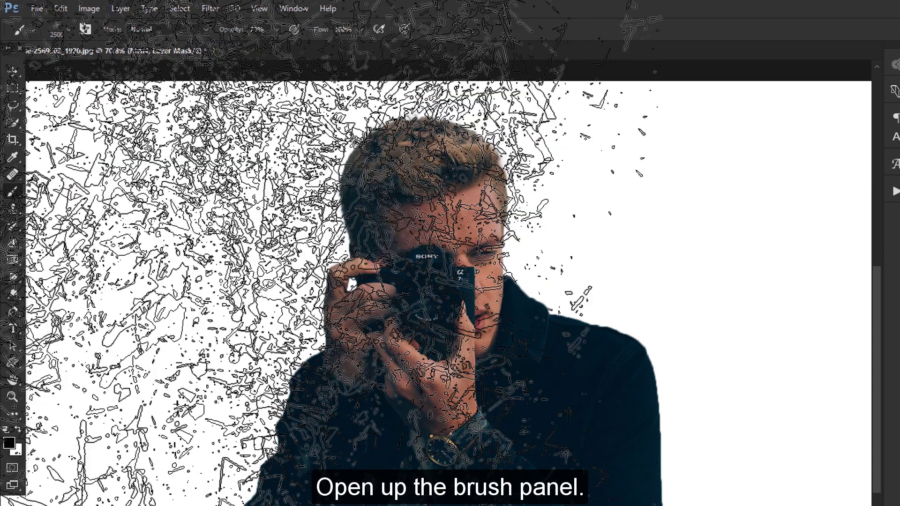
pyautogui.click(85, 29)
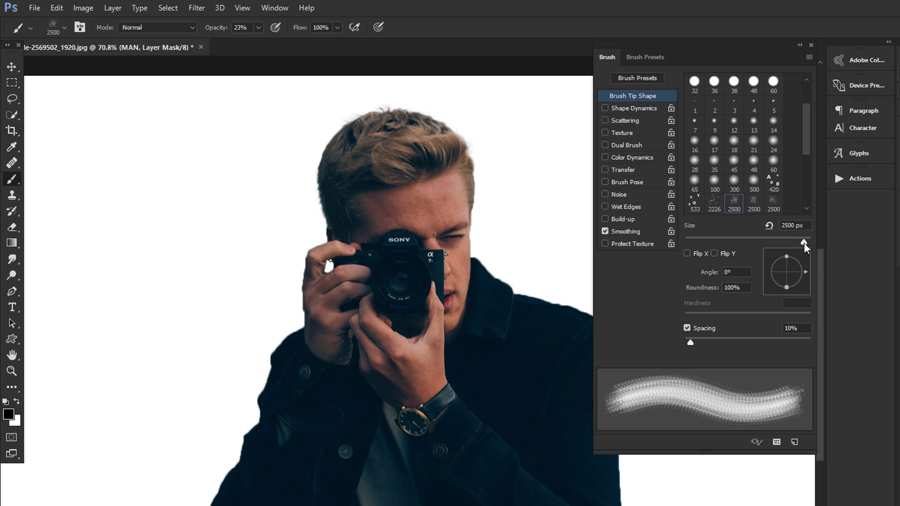
# - At 100% opacity, paint particles over the hair, shoulder, left hand and jacket, growing the brush 200–400 px
pyautogui.moveTo(804, 243); pyautogui.dragTo(778, 240)
pyautogui.press('0')
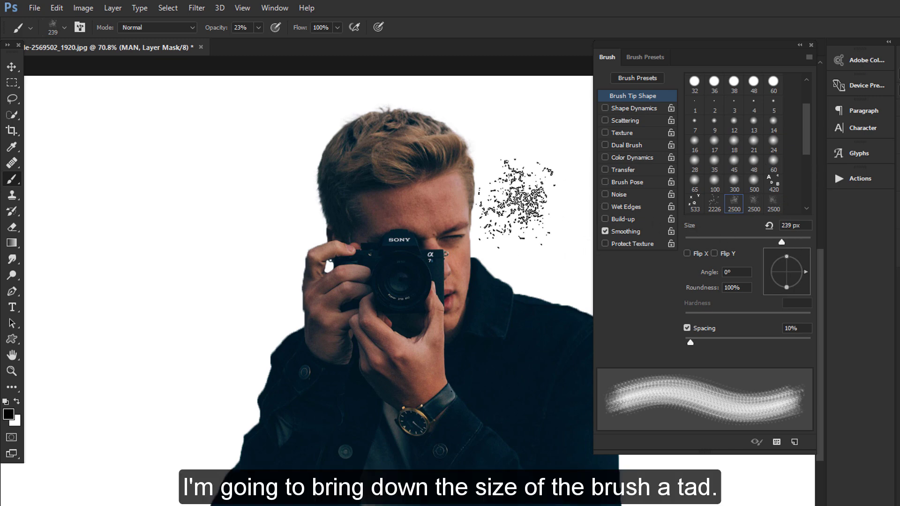
pyautogui.moveTo(450, 126); pyautogui.dragTo(507, 207)
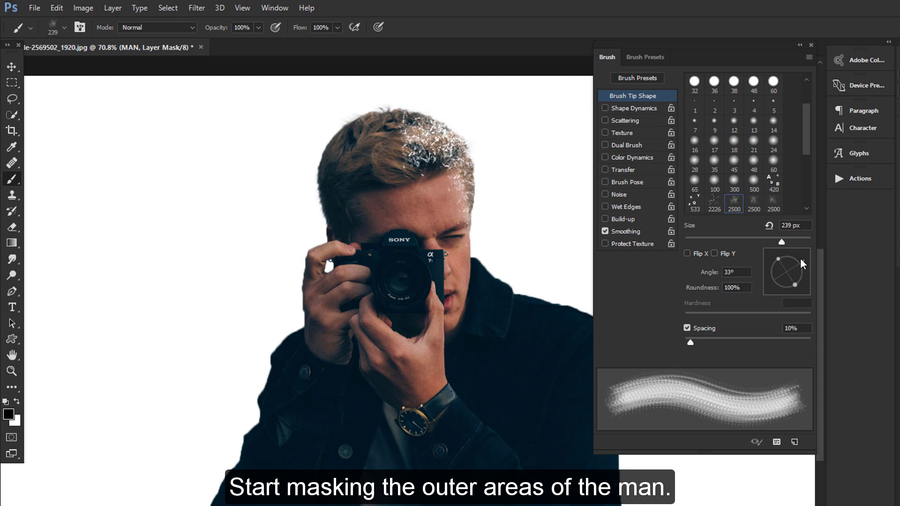
pyautogui.moveTo(483, 192)
pyautogui.mouseDown()
pyautogui.moveTo(488, 263)
pyautogui.moveTo(525, 272)
pyautogui.moveTo(523, 221)
pyautogui.mouseUp()
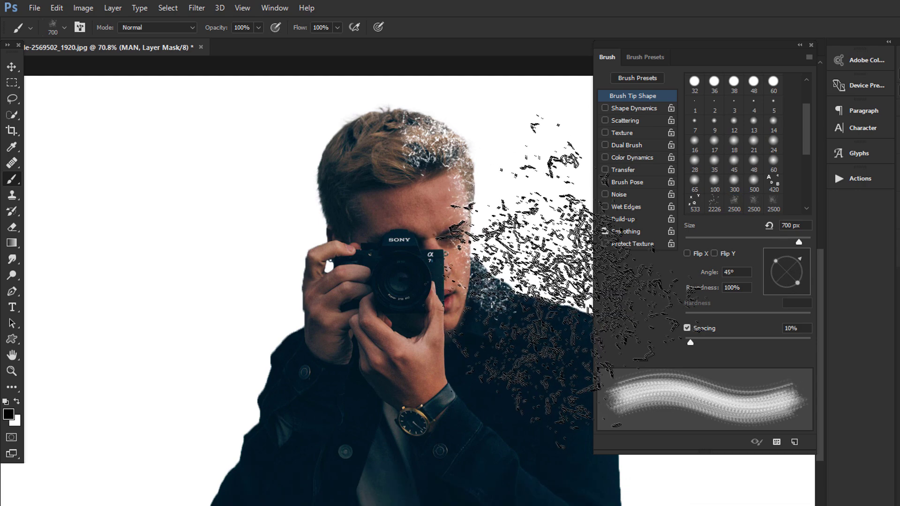
pyautogui.press(']')
pyautogui.moveTo(389, 108); pyautogui.dragTo(281, 140)
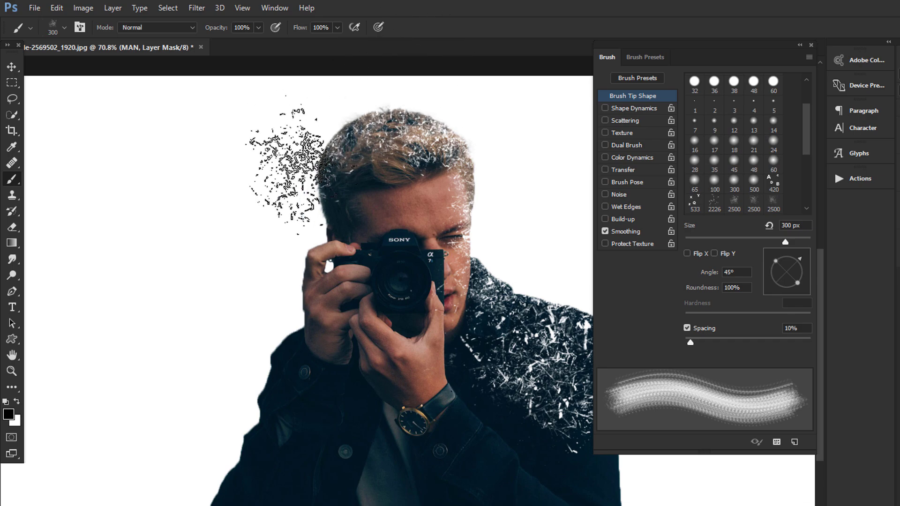
pyautogui.press(']')
pyautogui.moveTo(220, 291); pyautogui.dragTo(270, 248)
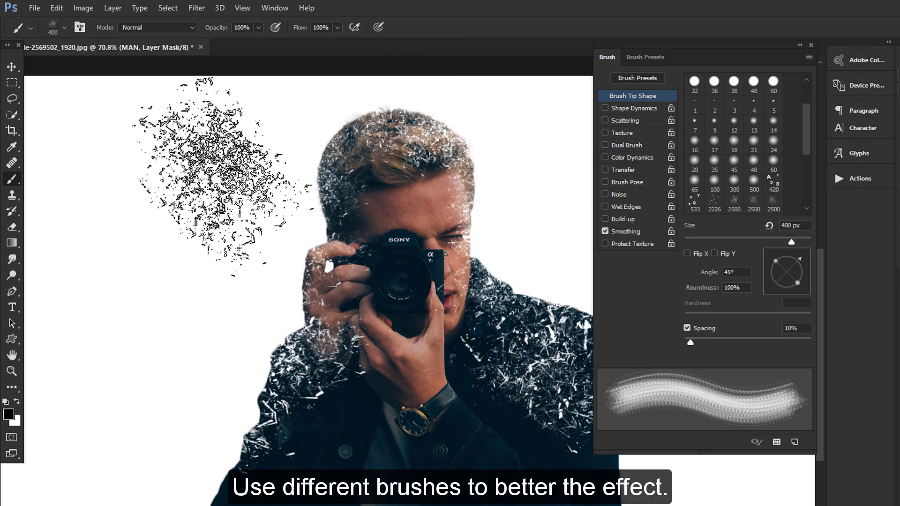
# - Switch to another 2500 px particle brush at 200 px, rotate its tip, scatter the lower right, and undo
pyautogui.click(64, 29)
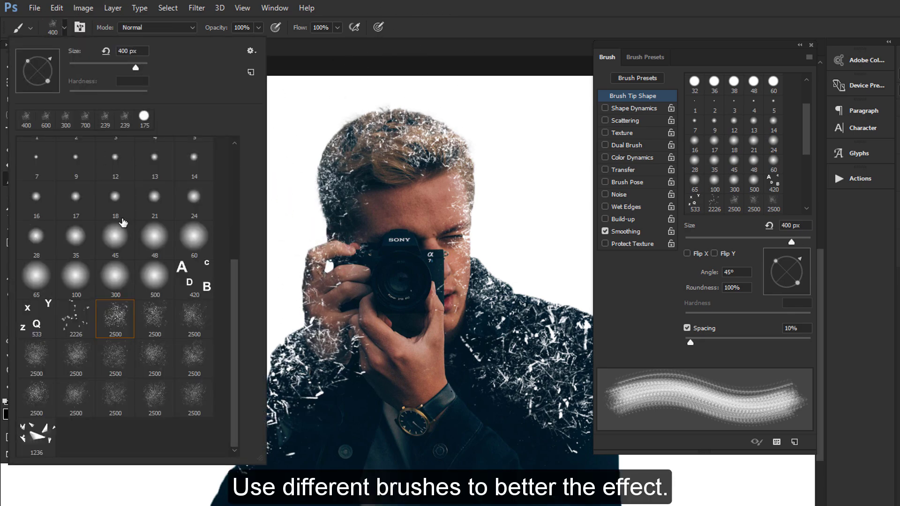
pyautogui.doubleClick(189, 327)
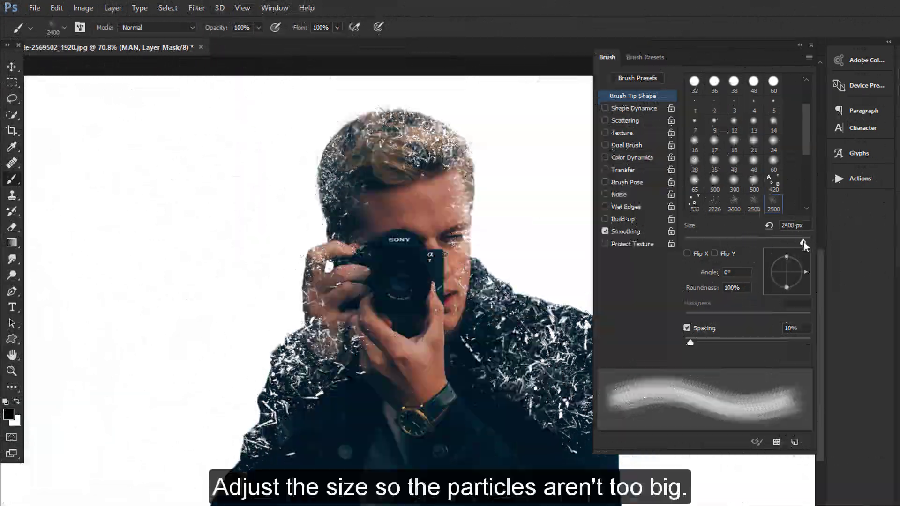
pyautogui.moveTo(804, 243)
pyautogui.mouseDown()
pyautogui.moveTo(779, 242)
pyautogui.moveTo(799, 242)
pyautogui.mouseUp()
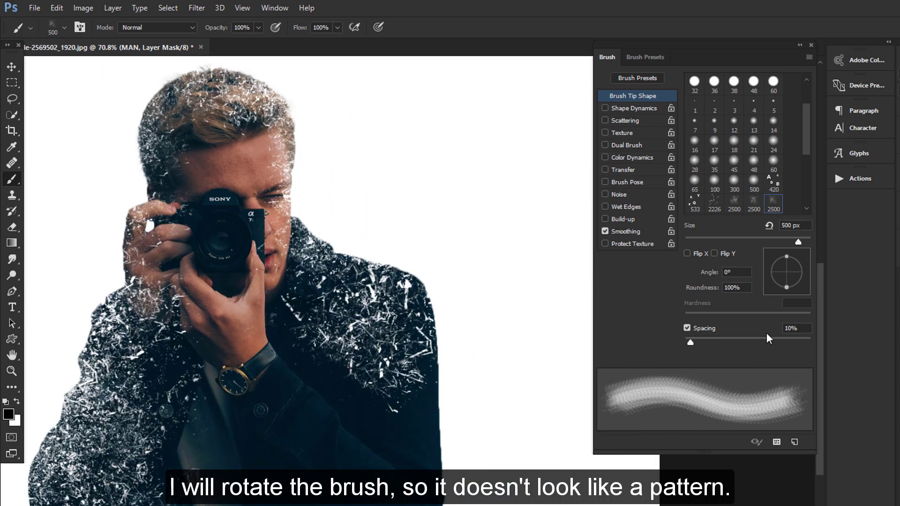
pyautogui.moveTo(785, 255); pyautogui.dragTo(797, 256)
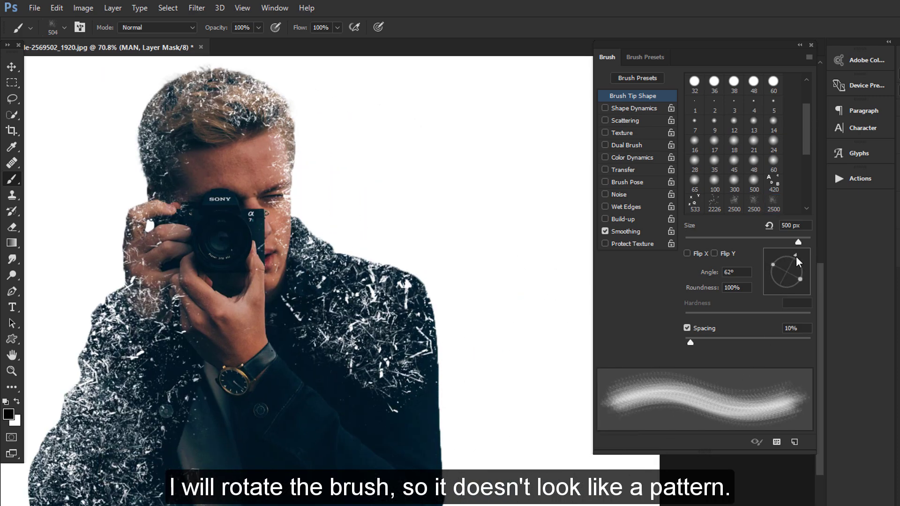
pyautogui.click(511, 408)
pyautogui.moveTo(776, 280); pyautogui.dragTo(782, 291)
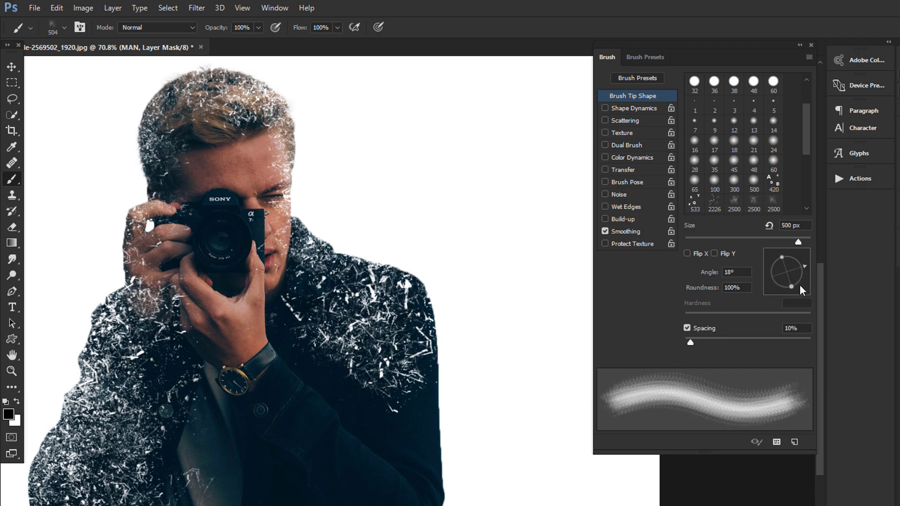
pyautogui.hotkey('ctrl', 'z')
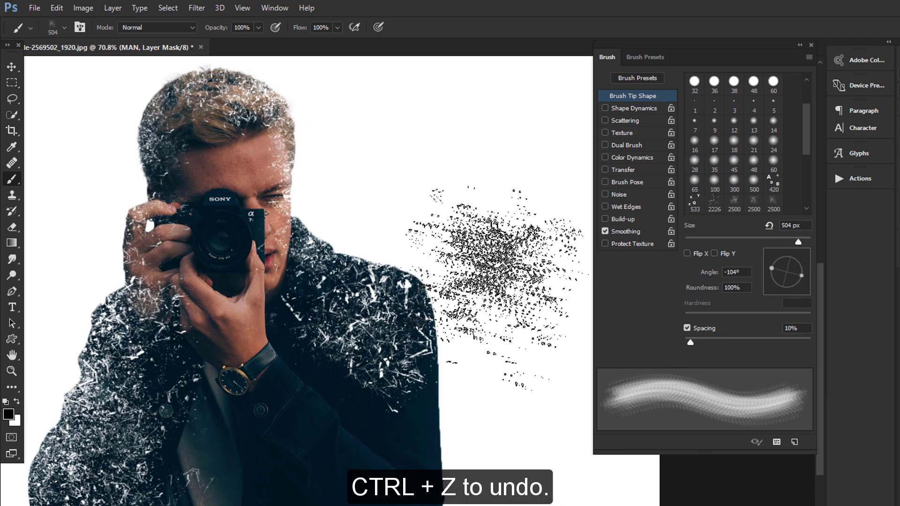
# - Try other 2500 px particle brushes, resizing between 500, 300 and 400 px
pyautogui.scroll(-2, 750, 150)
pyautogui.click(774, 204)
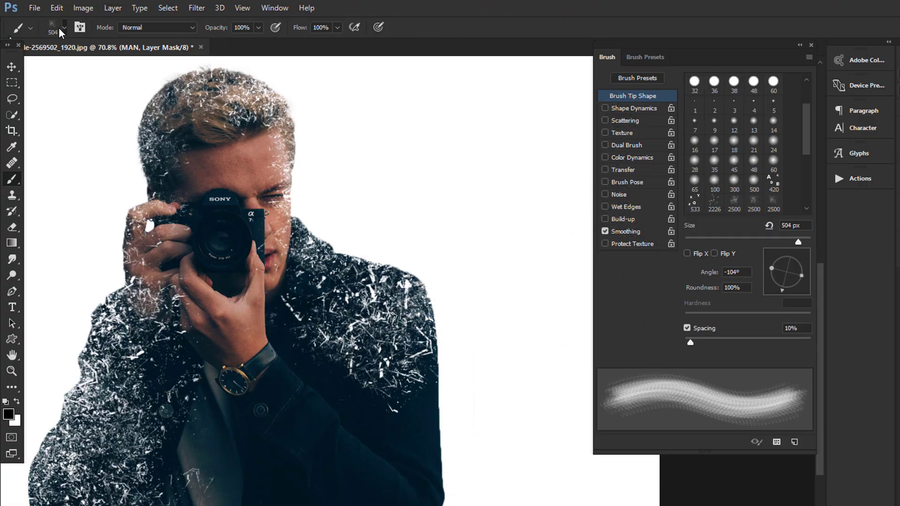
pyautogui.press('[')
pyautogui.press('[')
pyautogui.press('[')
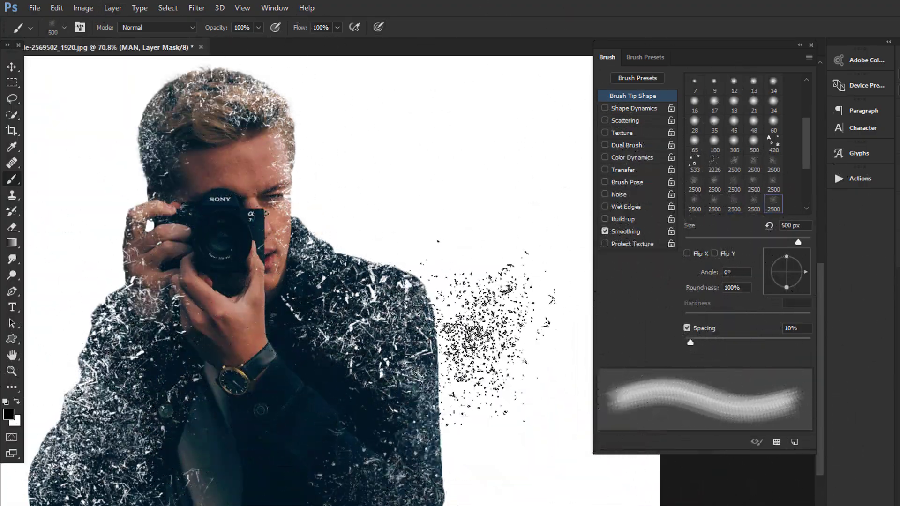
pyautogui.scroll(3, 328, 281)
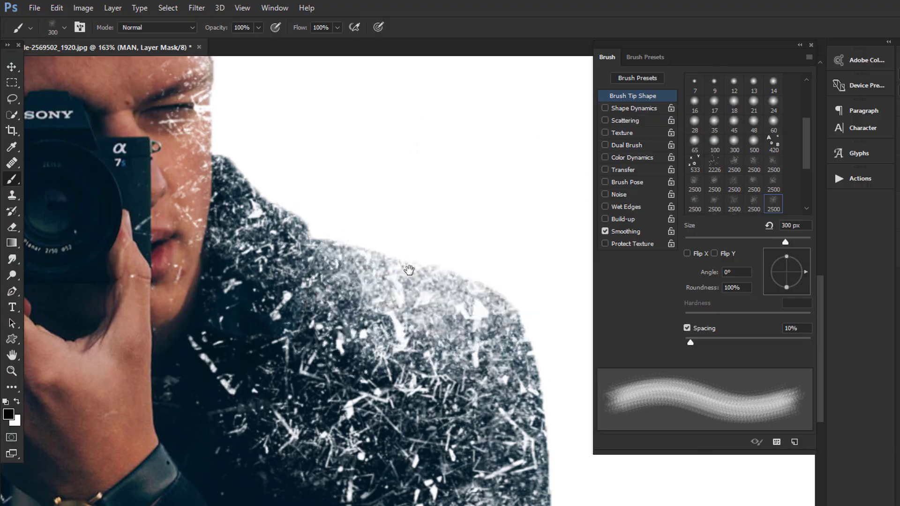
pyautogui.press('[')
pyautogui.press('[')
pyautogui.click(64, 27)
pyautogui.doubleClick(116, 322)
pyautogui.press(']')
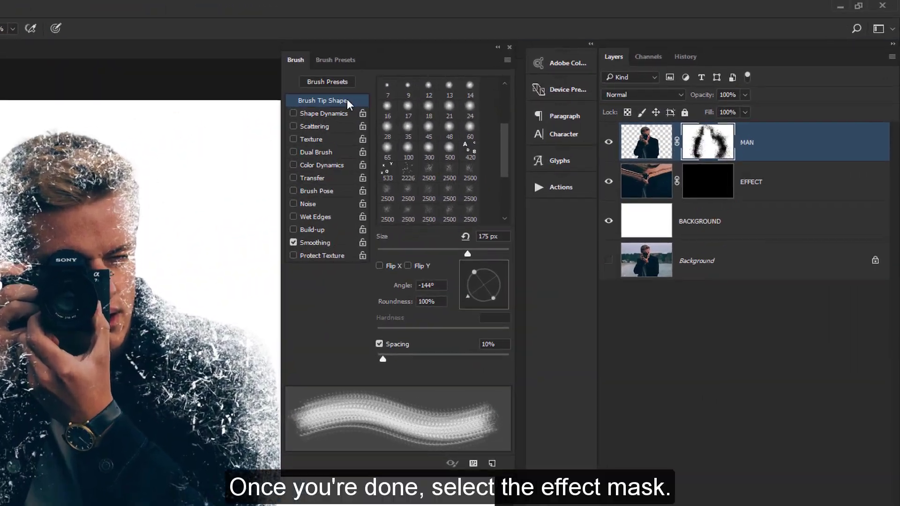
# - Paint scattered particles into the EFFECT layer mask with a large dispersion brush
pyautogui.click(707, 183)
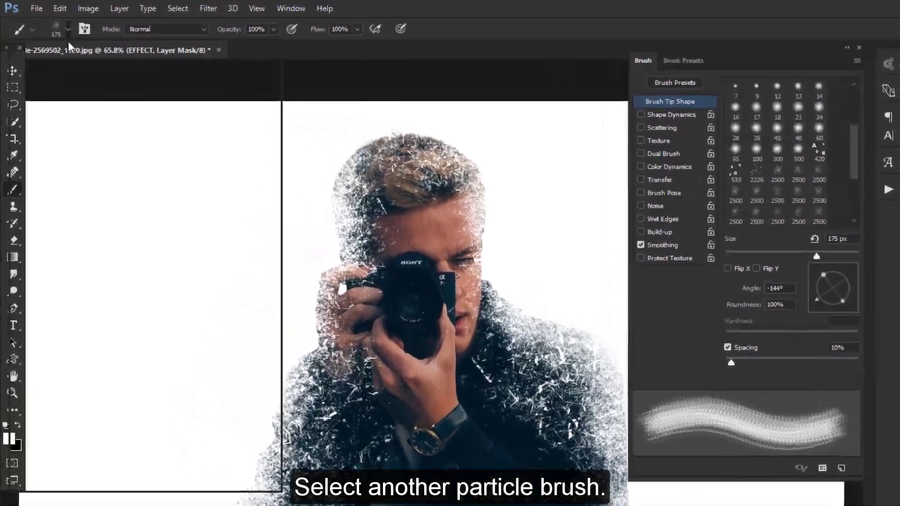
pyautogui.click(68, 30)
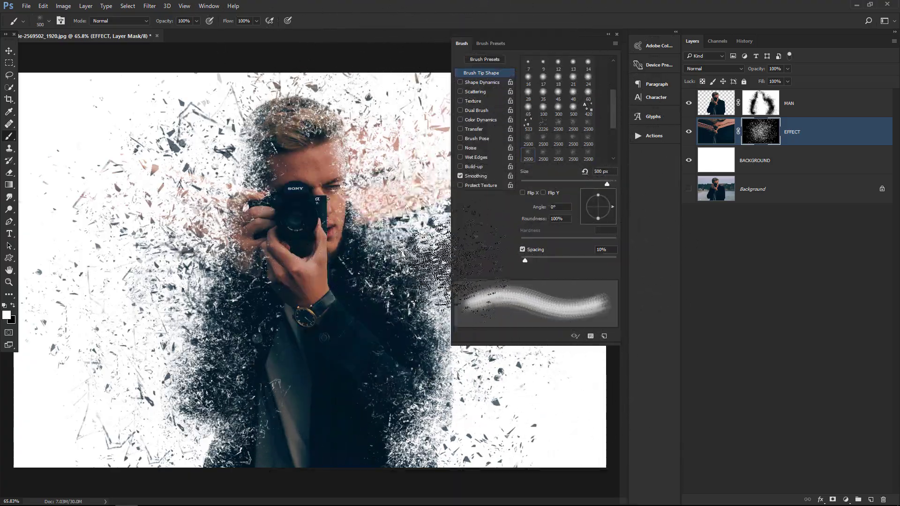
pyautogui.press('F5')
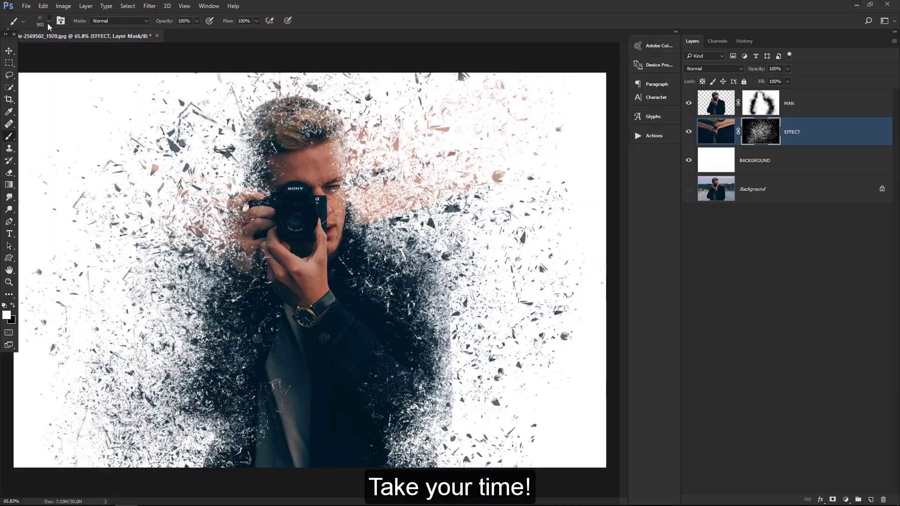
pyautogui.click(49, 24)
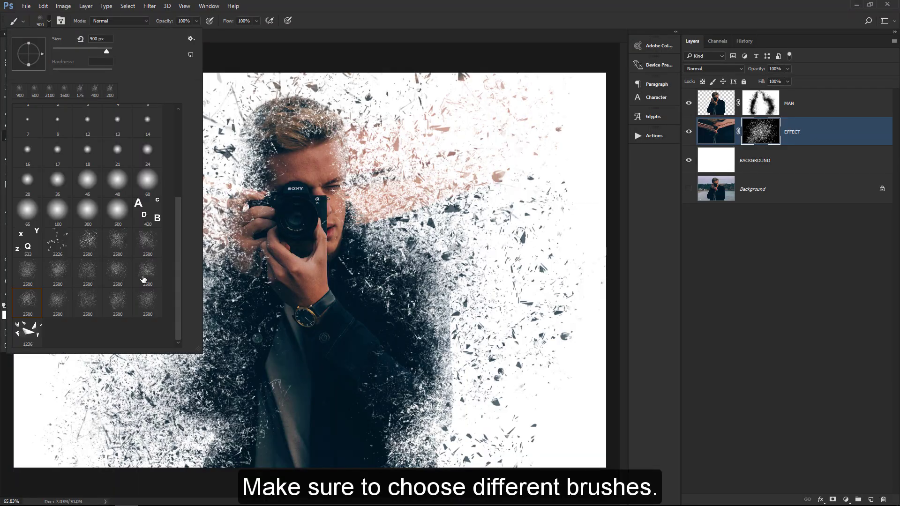
pyautogui.doubleClick(63, 273)
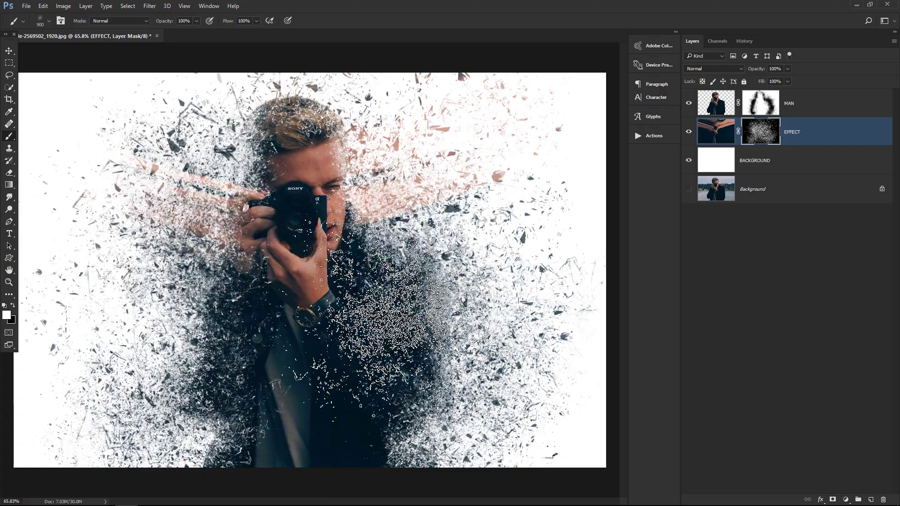
pyautogui.moveTo(515, 197)
pyautogui.mouseDown()
pyautogui.moveTo(286, 155)
pyautogui.moveTo(502, 225)
pyautogui.moveTo(450, 413)
pyautogui.moveTo(305, 318)
pyautogui.mouseUp()
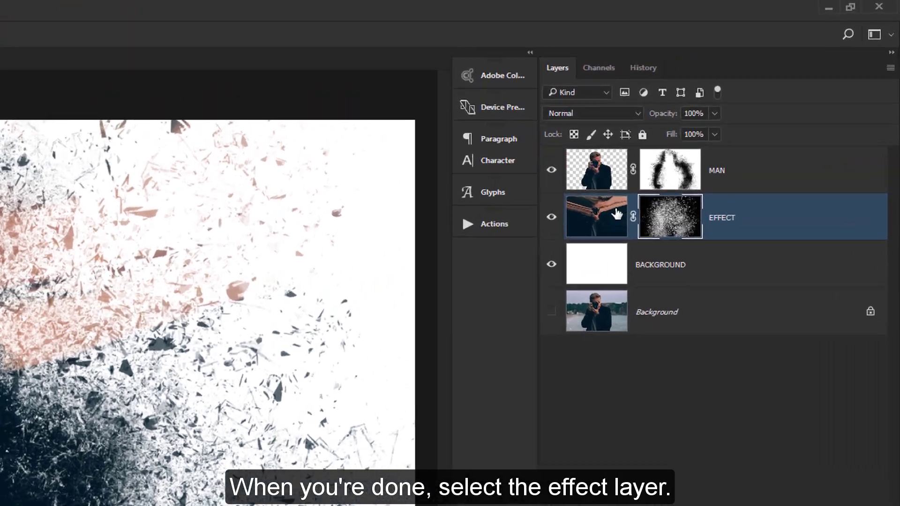
pyautogui.click(617, 215)
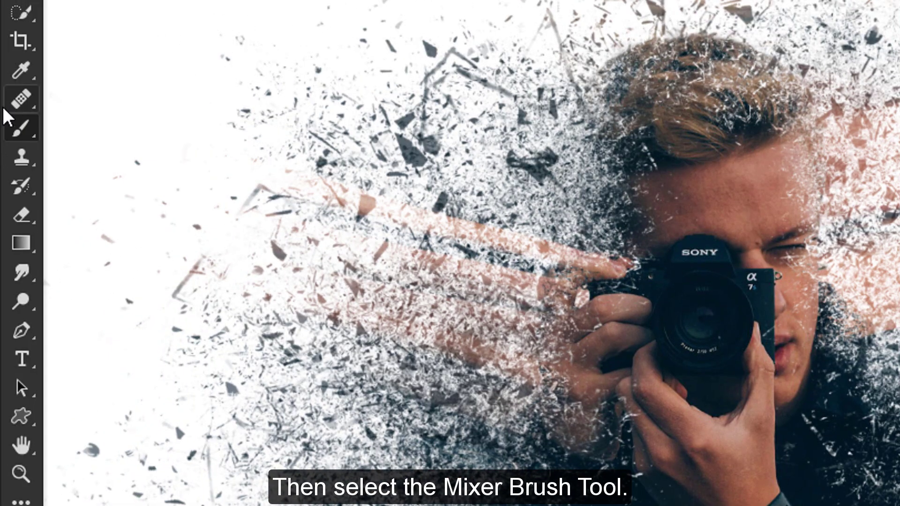
# - Smear the pink and grey fragments left of the camera with the Mixer Brush Tool
pyautogui.rightClick(14, 128)
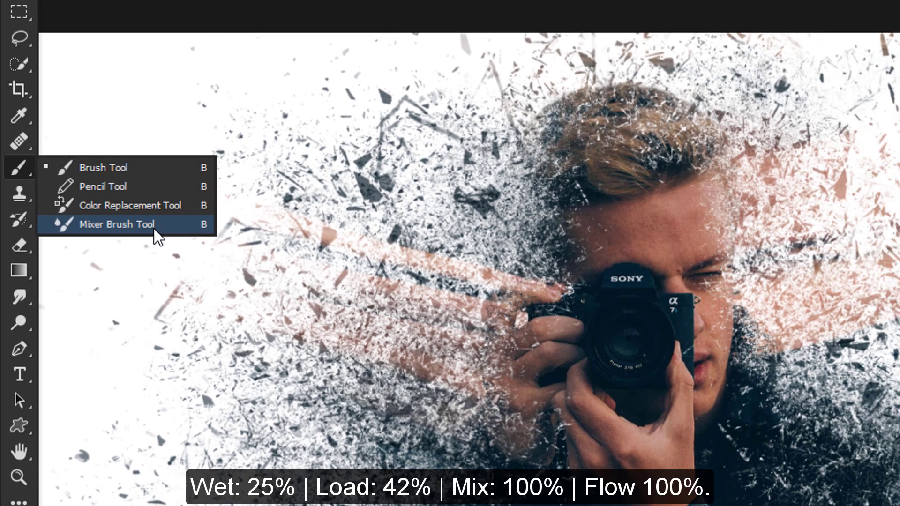
pyautogui.click(172, 195)
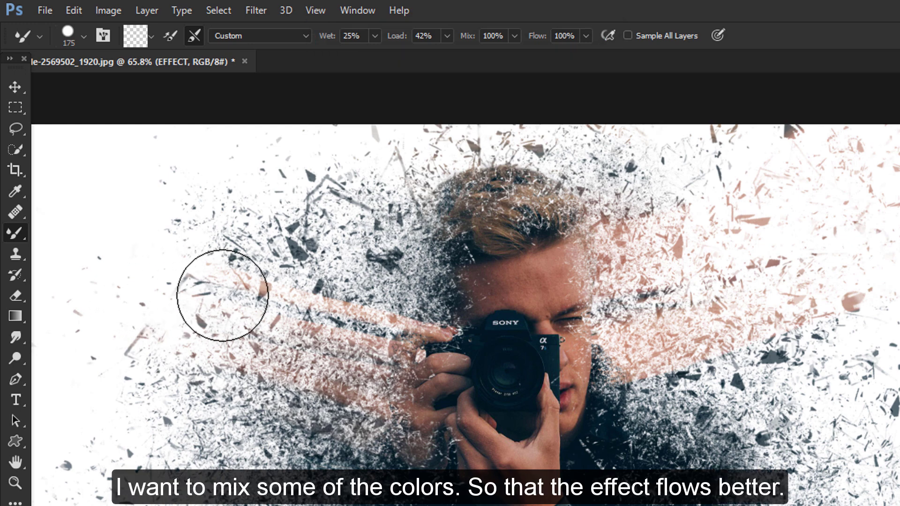
pyautogui.moveTo(287, 287)
pyautogui.mouseDown()
pyautogui.moveTo(337, 340)
pyautogui.moveTo(322, 337)
pyautogui.moveTo(311, 375)
pyautogui.moveTo(355, 417)
pyautogui.moveTo(276, 412)
pyautogui.moveTo(271, 396)
pyautogui.moveTo(301, 298)
pyautogui.mouseUp()
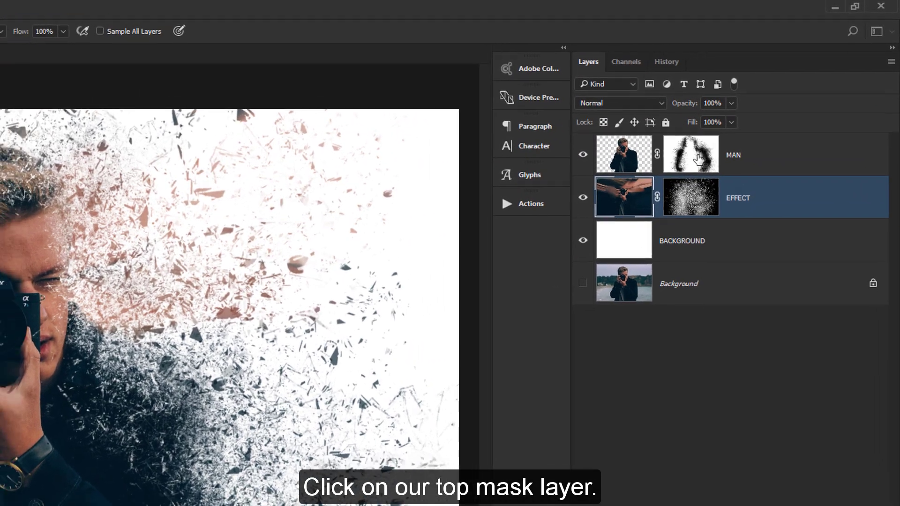
# - Select the MAN layer mask, switch to a small soft-edged brush, and zoom around the face
pyautogui.click(695, 162)
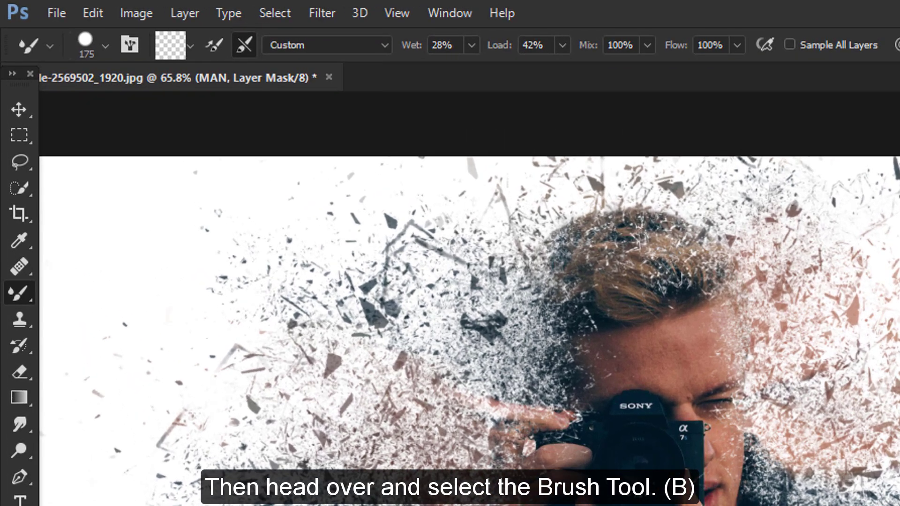
pyautogui.rightClick(17, 300)
pyautogui.click(148, 292)
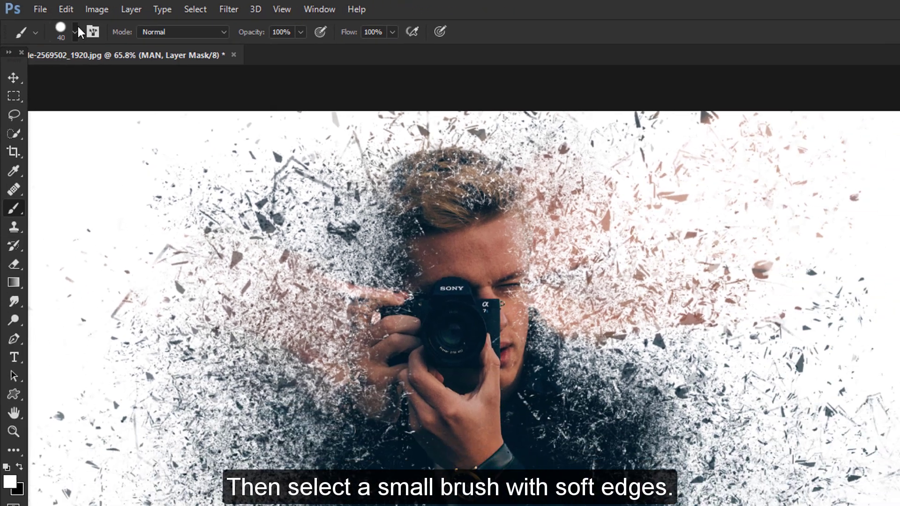
pyautogui.click(68, 29)
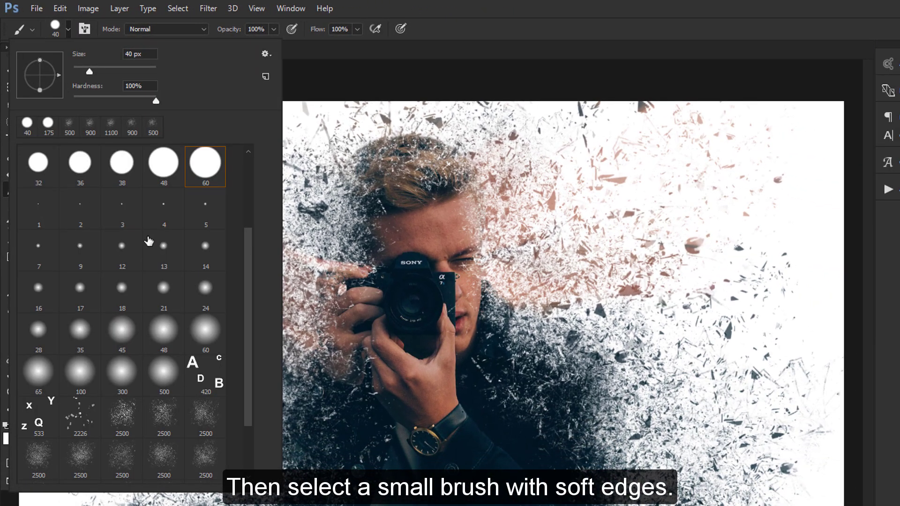
pyautogui.doubleClick(164, 336)
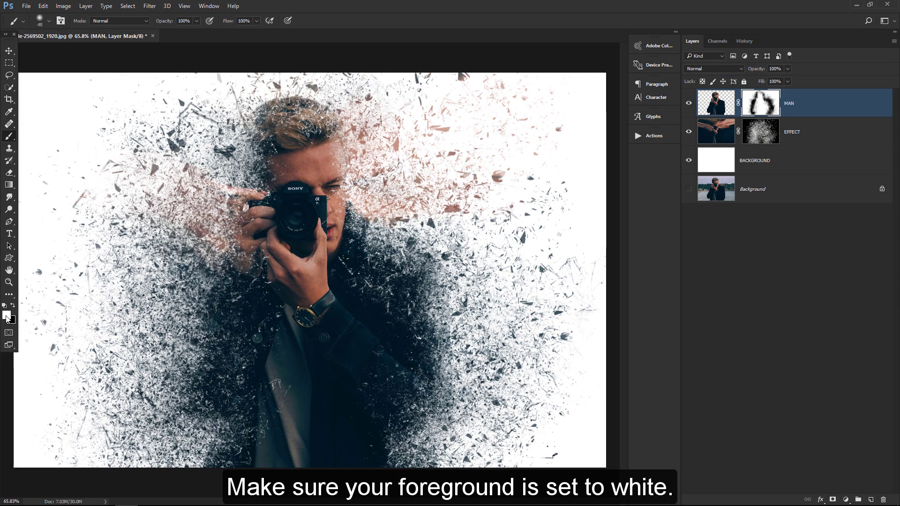
pyautogui.scroll(5, 328, 155)
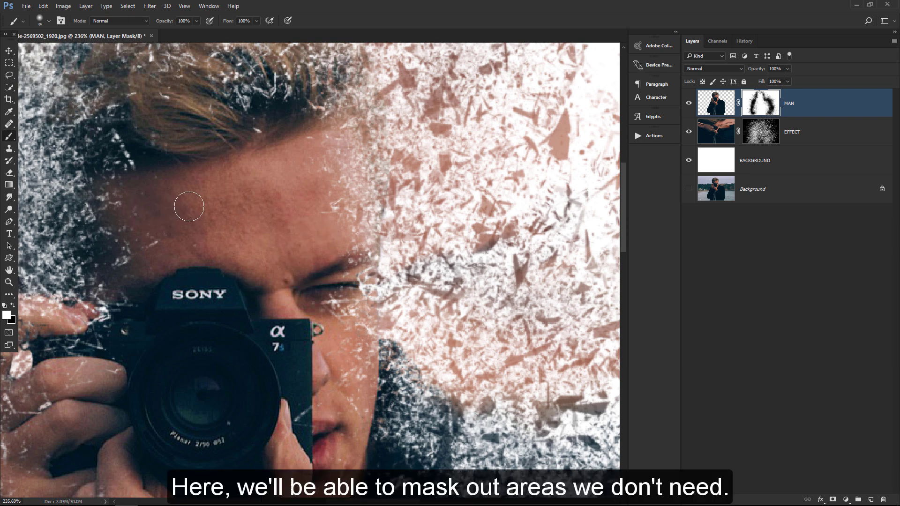
pyautogui.scroll(-2, 262, 357)
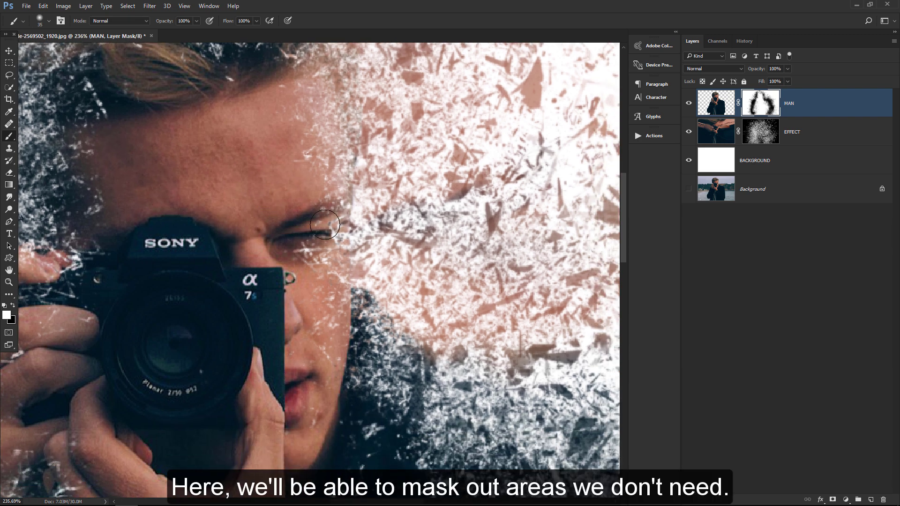
pyautogui.scroll(-5, 325, 225)
pyautogui.scroll(-5, 306, 288)
pyautogui.scroll(-3, 261, 312)
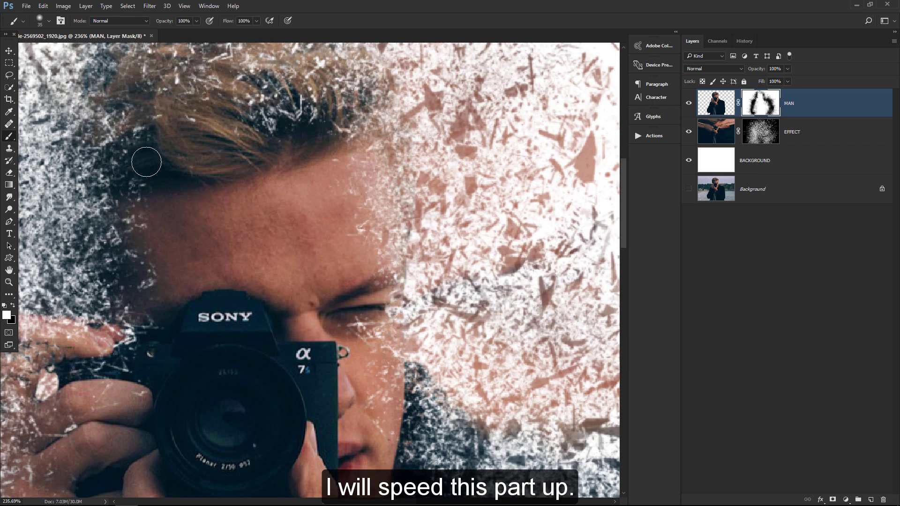
pyautogui.hotkey('ctrl', '0')
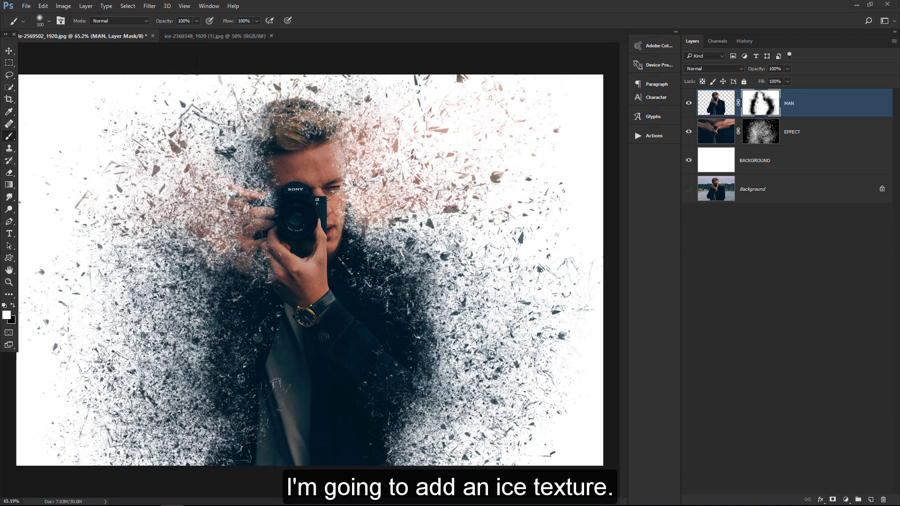
# - Drag the ice texture from its document into the project as a new layer over the canvas
pyautogui.click(180, 39)
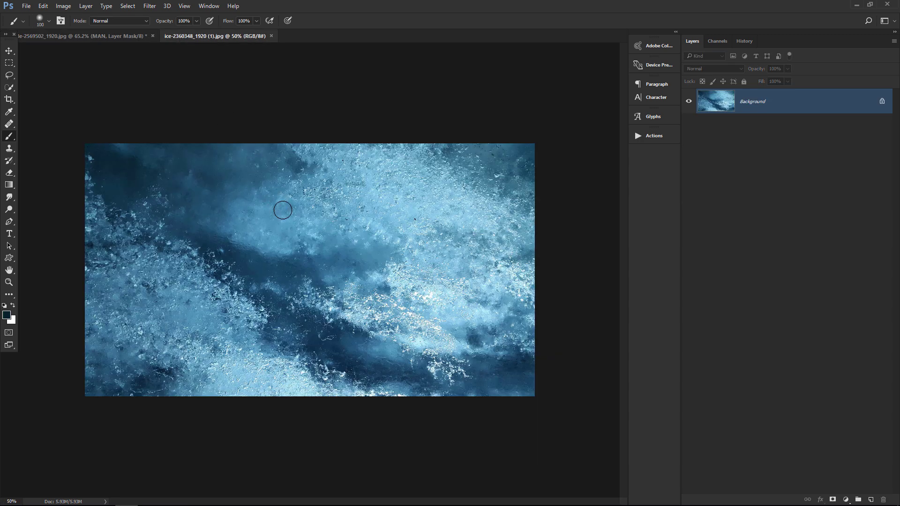
pyautogui.click(11, 51)
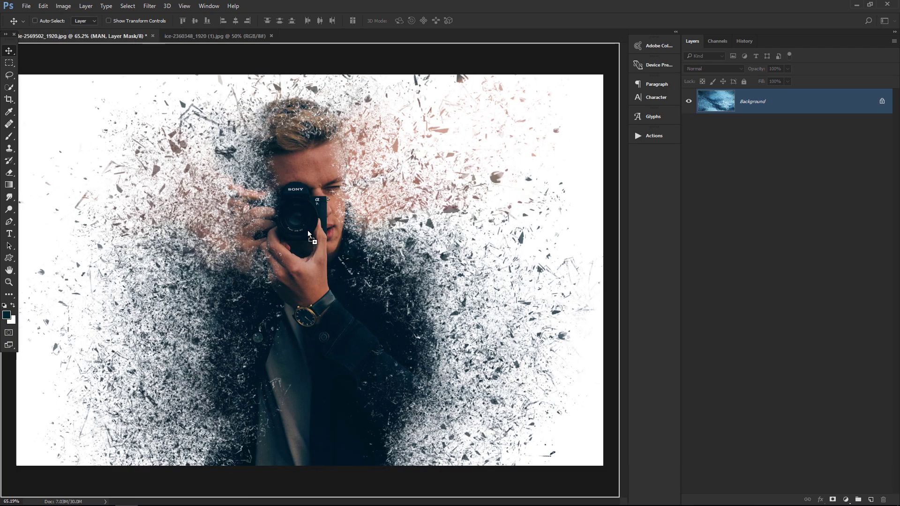
pyautogui.moveTo(135, 41); pyautogui.dragTo(306, 240)
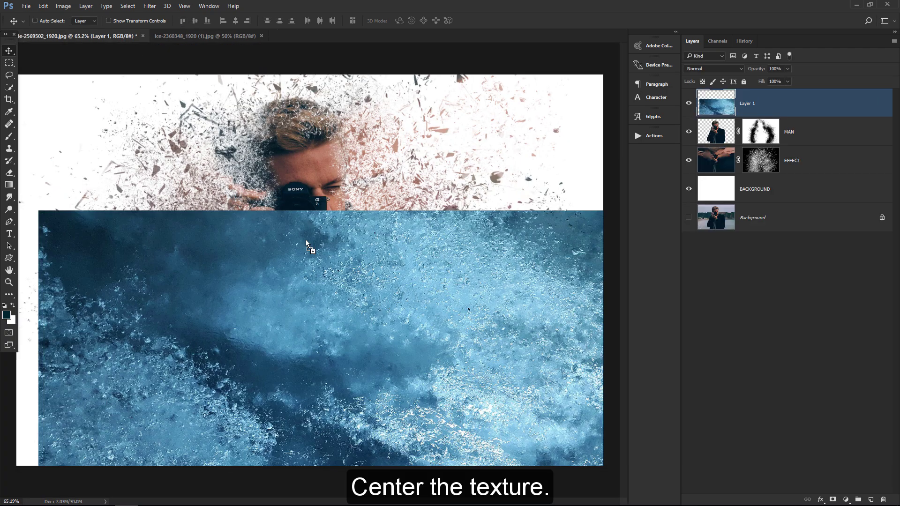
pyautogui.moveTo(342, 302)
pyautogui.mouseDown()
pyautogui.moveTo(313, 212)
pyautogui.moveTo(328, 209)
pyautogui.mouseUp()
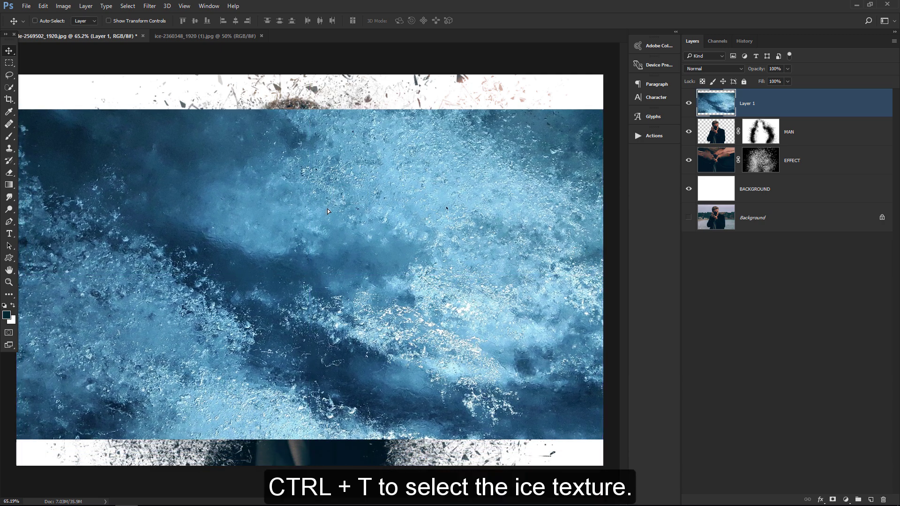
# - Scale the ice texture layer up to about 121% so it fills the canvas
pyautogui.hotkey('ctrl', 't')
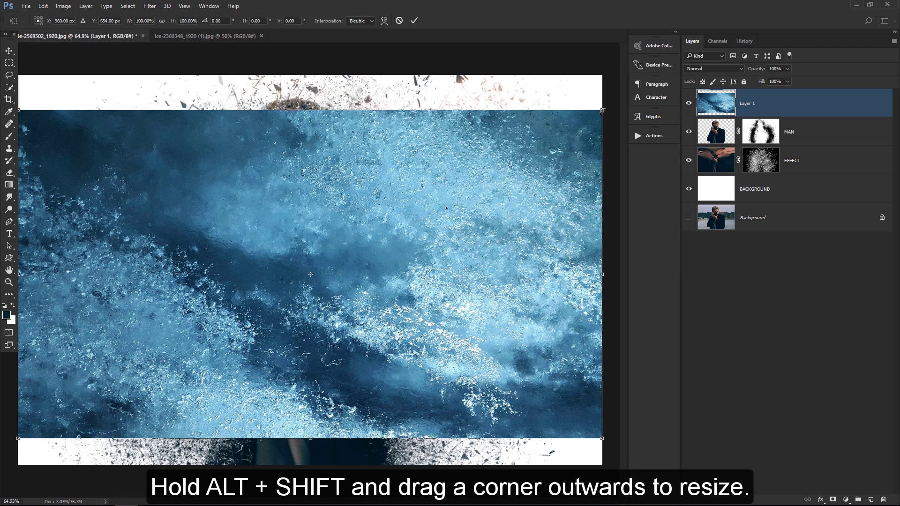
pyautogui.moveTo(603, 110); pyautogui.dragTo(668, 81)
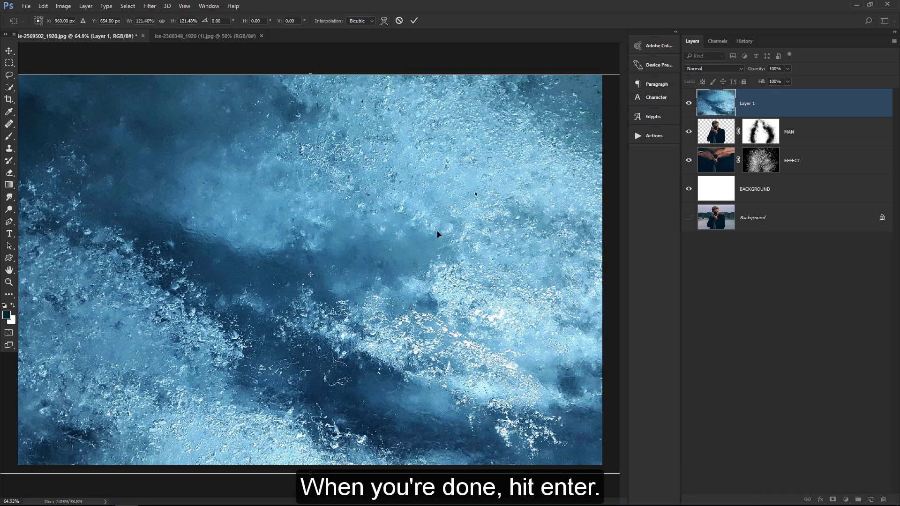
pyautogui.moveTo(437, 234); pyautogui.dragTo(438, 229)
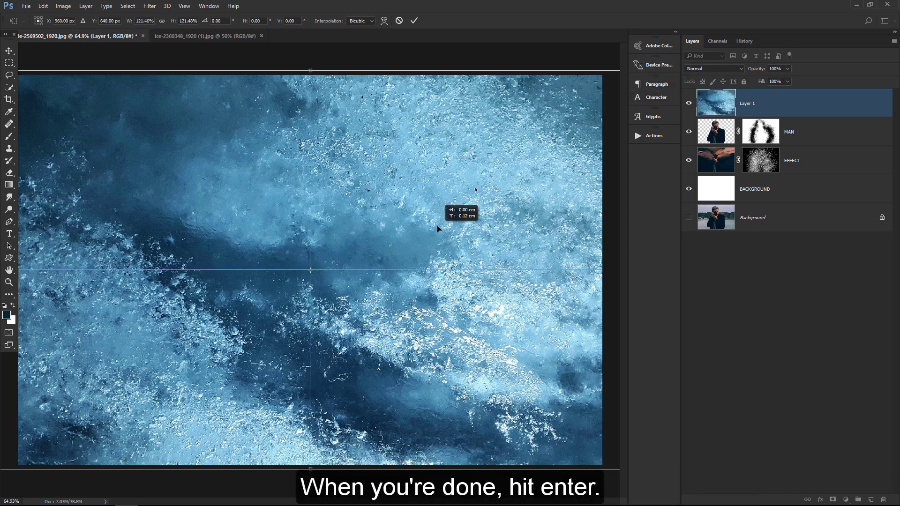
pyautogui.click(415, 21)
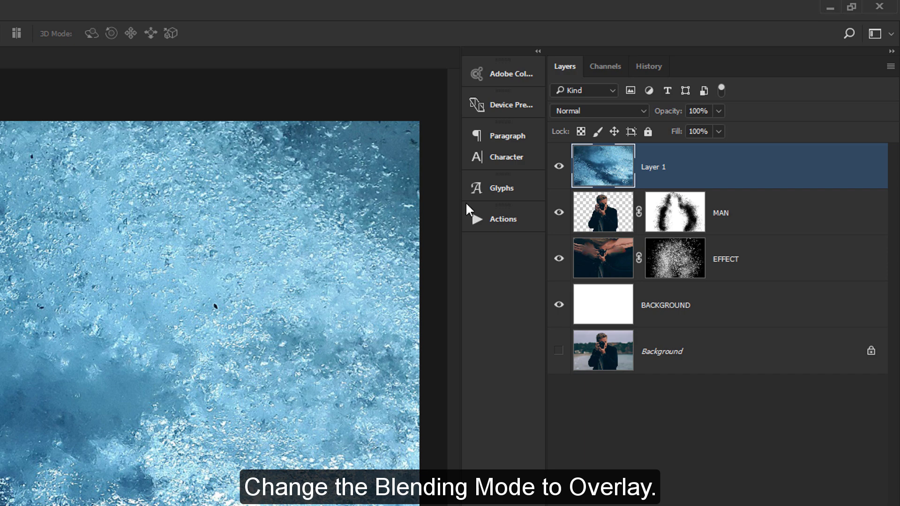
pyautogui.click(574, 112)
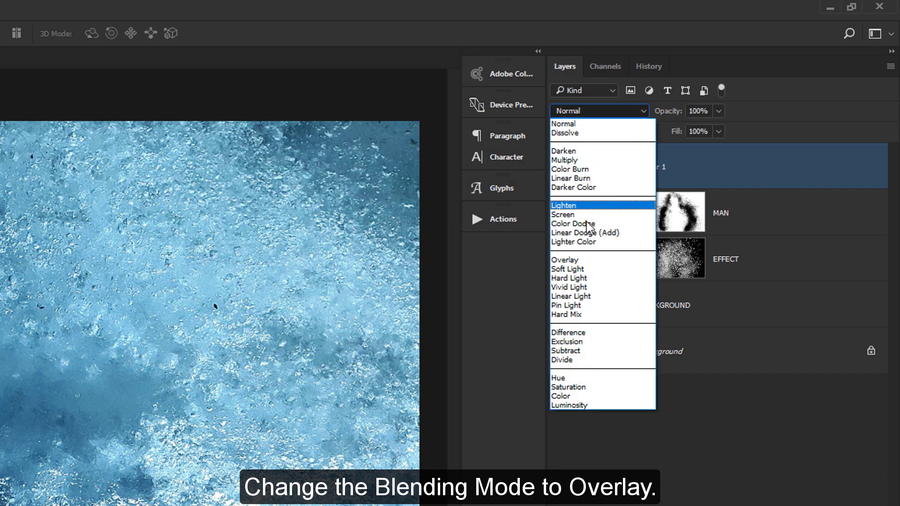
pyautogui.click(589, 260)
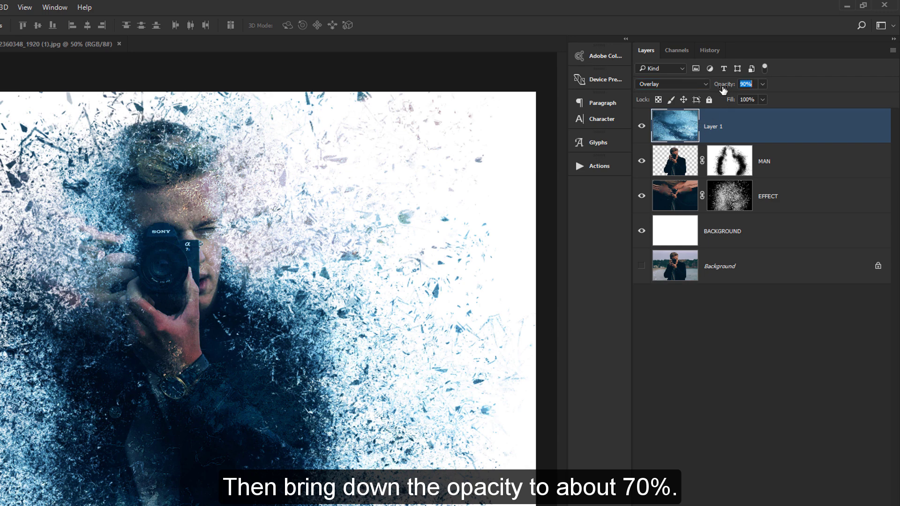
pyautogui.moveTo(715, 88); pyautogui.dragTo(712, 88)
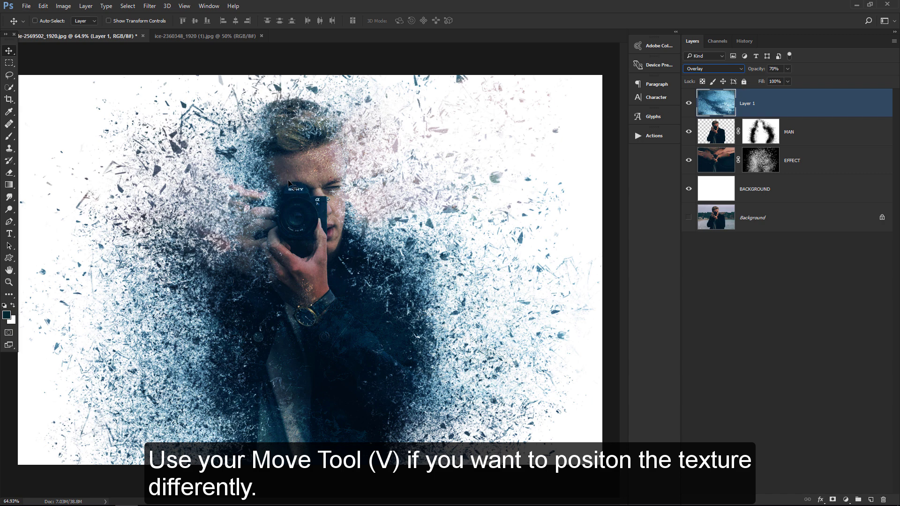
pyautogui.moveTo(289, 183)
pyautogui.mouseDown()
pyautogui.moveTo(227, 182)
pyautogui.moveTo(230, 191)
pyautogui.mouseUp()
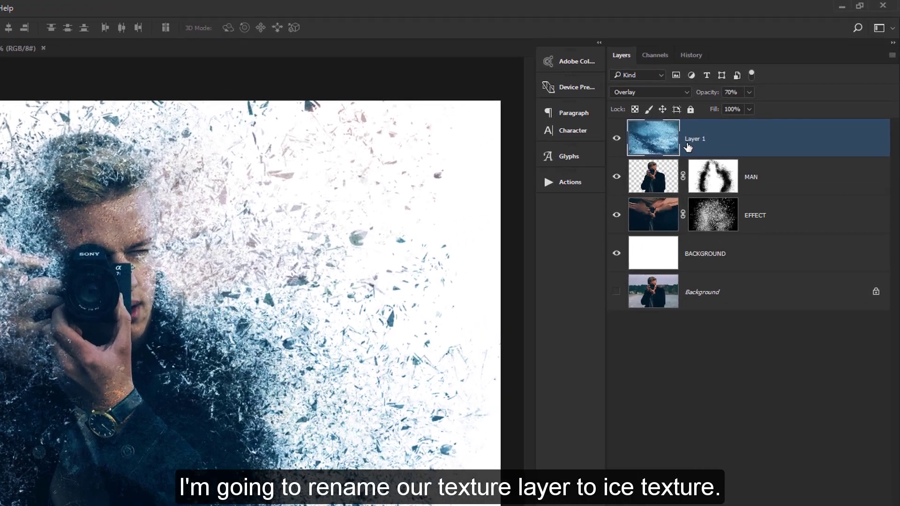
pyautogui.doubleClick(749, 102)
pyautogui.write('ICE')
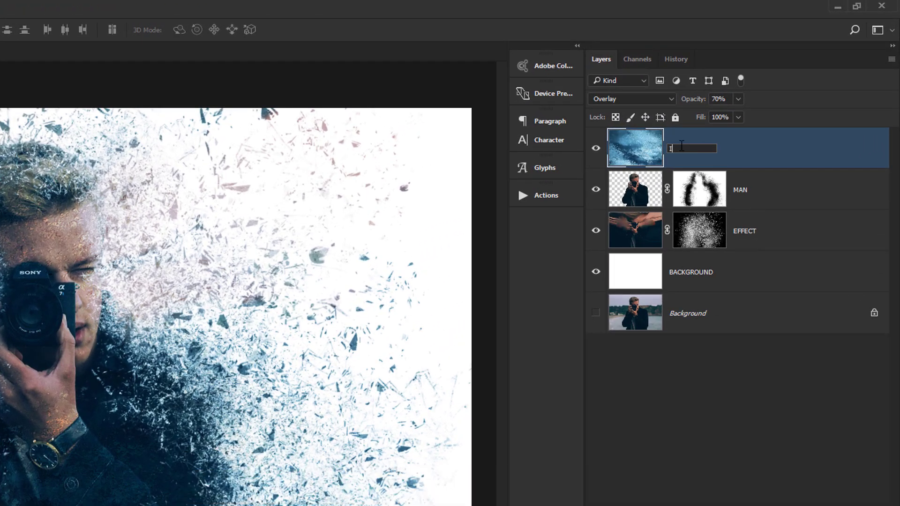
pyautogui.write(' TEXTURE')
pyautogui.press('Return')
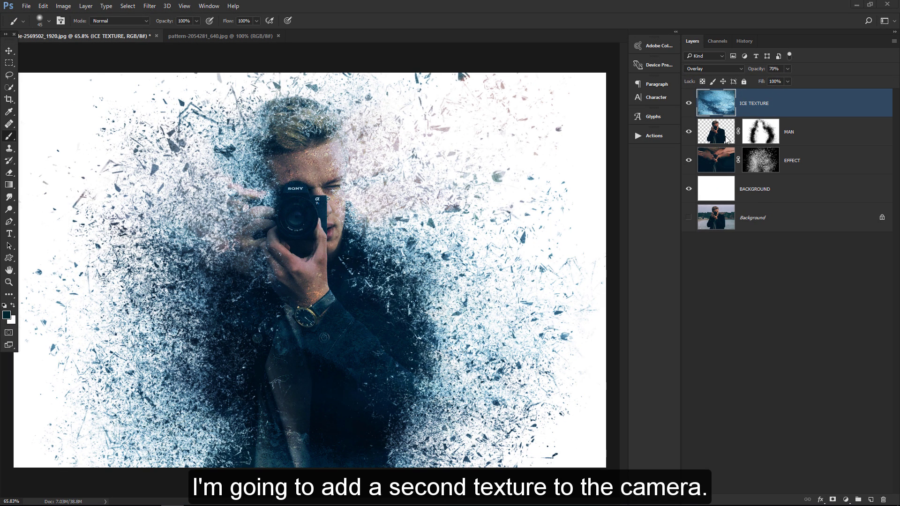
# - Drag the frosty ice pattern into the portrait and scale it to about 37% over the camera
pyautogui.click(251, 35)
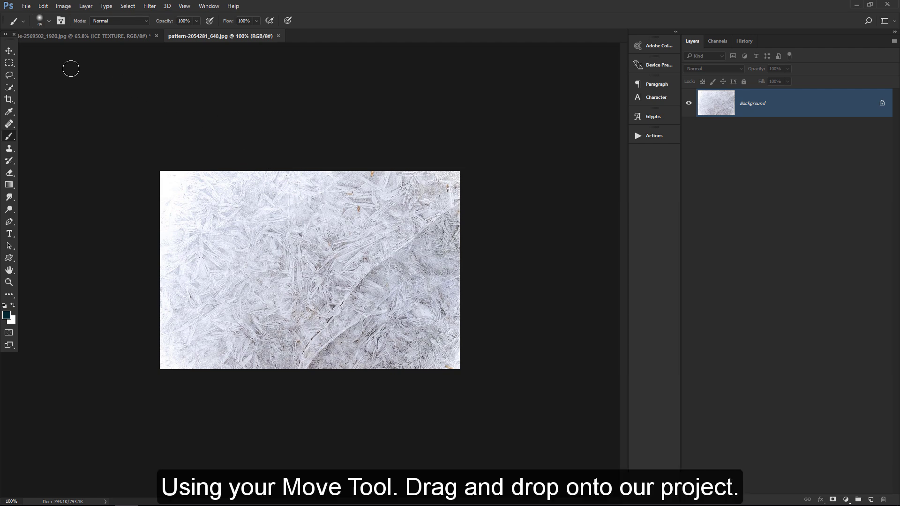
pyautogui.click(14, 51)
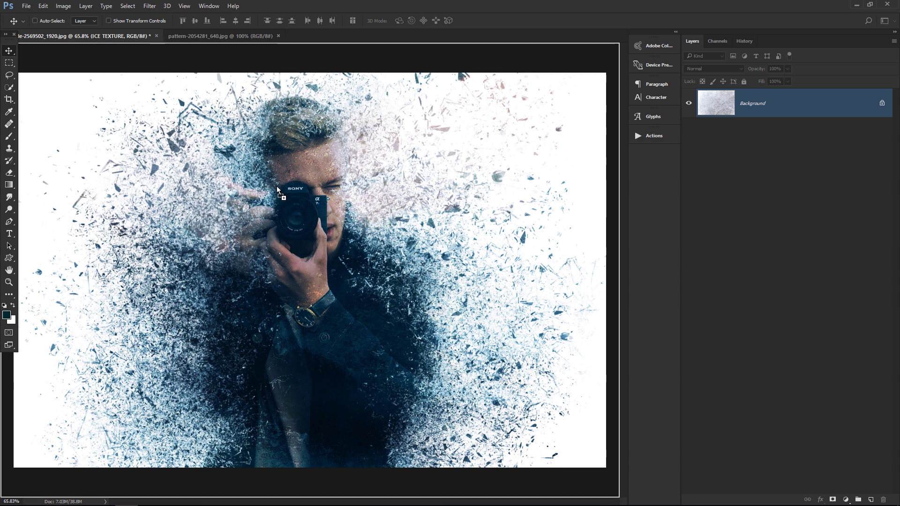
pyautogui.moveTo(143, 40); pyautogui.dragTo(276, 187)
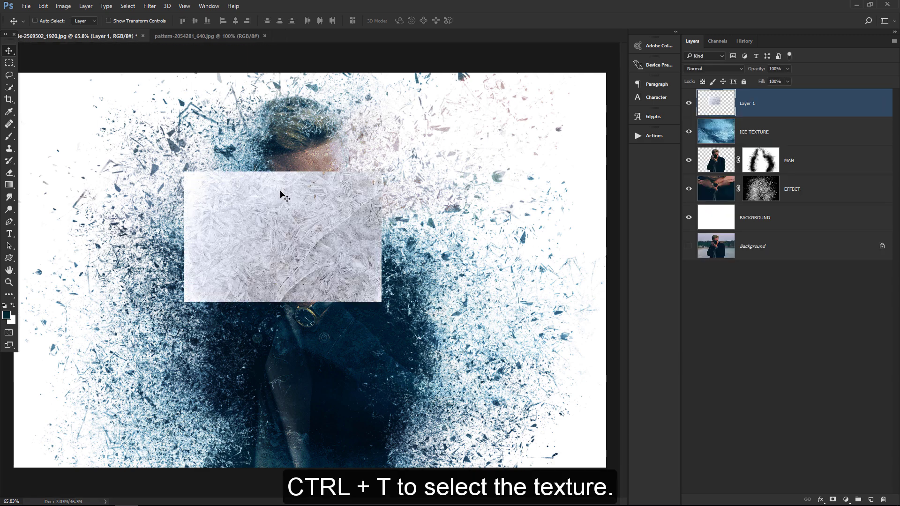
pyautogui.hotkey('ctrl', 't')
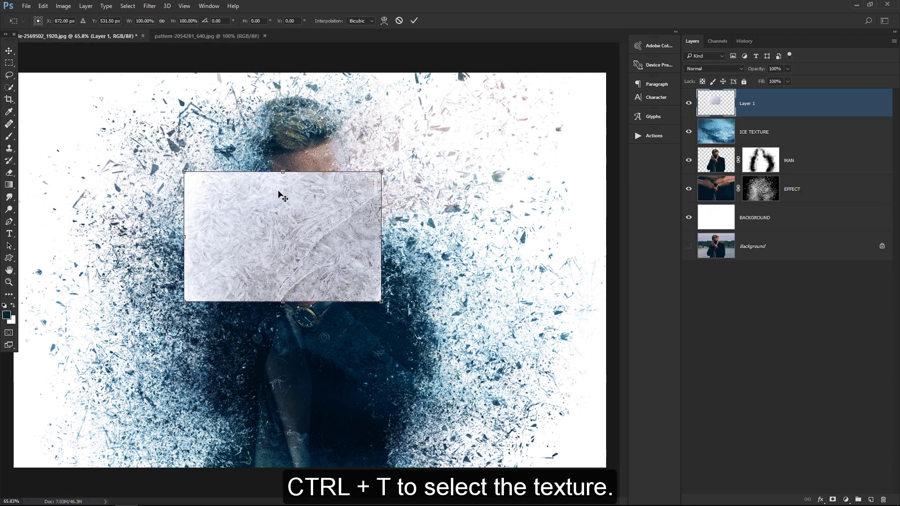
pyautogui.moveTo(381, 302)
pyautogui.mouseDown()
pyautogui.moveTo(330, 259)
pyautogui.moveTo(324, 220)
pyautogui.moveTo(334, 238)
pyautogui.mouseUp()
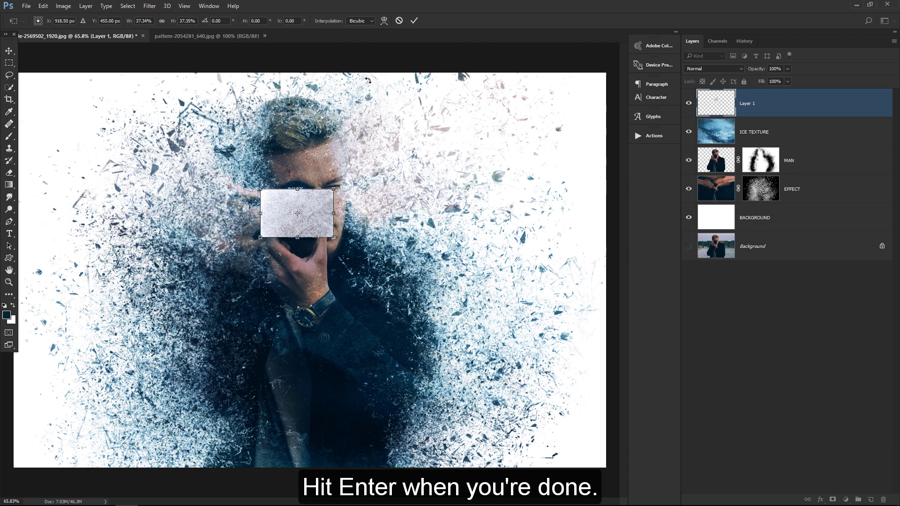
pyautogui.click(413, 22)
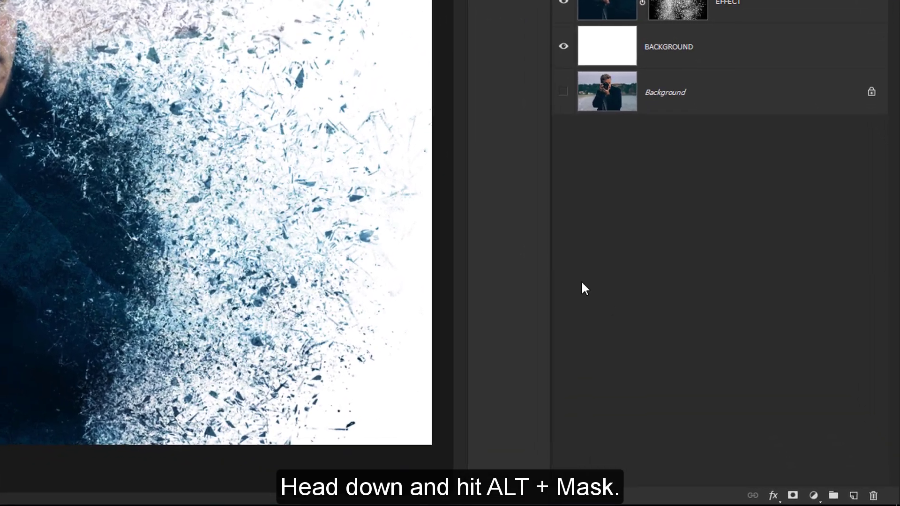
# - Add a black mask to the pattern layer and paint the pattern back in over the camera lens
pyautogui.keyDown('alt'); pyautogui.click(794, 496); pyautogui.keyUp('alt')
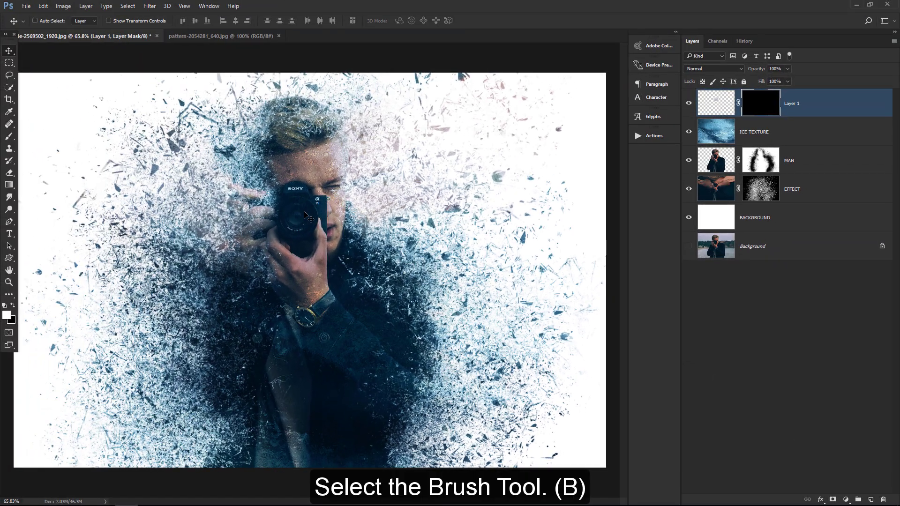
pyautogui.press('z')
pyautogui.moveTo(305, 215); pyautogui.dragTo(342, 219)
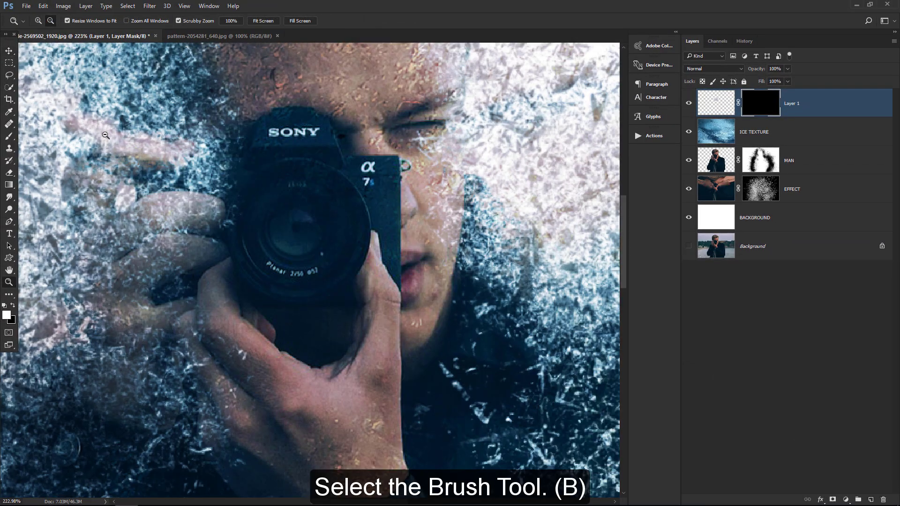
pyautogui.click(9, 136)
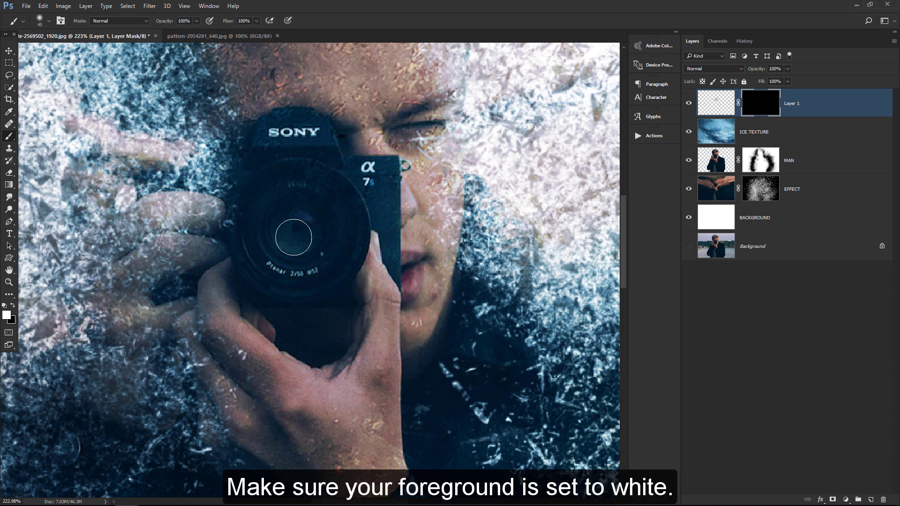
pyautogui.moveTo(298, 226)
pyautogui.mouseDown()
pyautogui.moveTo(289, 199)
pyautogui.moveTo(276, 258)
pyautogui.moveTo(327, 223)
pyautogui.mouseUp()
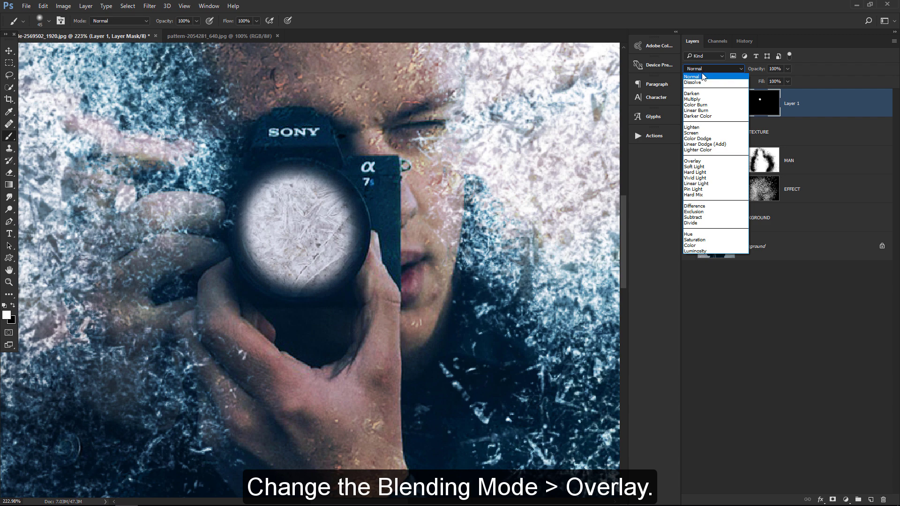
# - Set the pattern layer to Overlay blend mode and rename it LENS TEXTURE
pyautogui.click(712, 160)
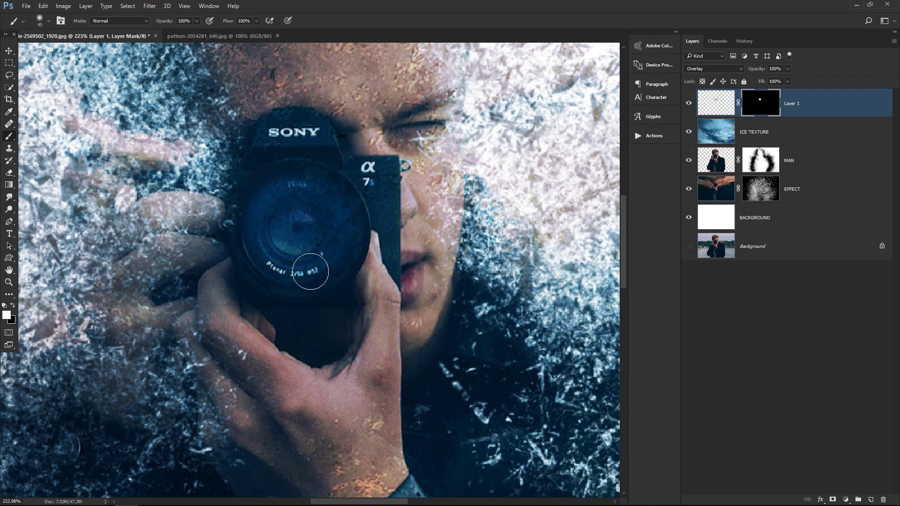
pyautogui.hotkey('ctrl', '0')
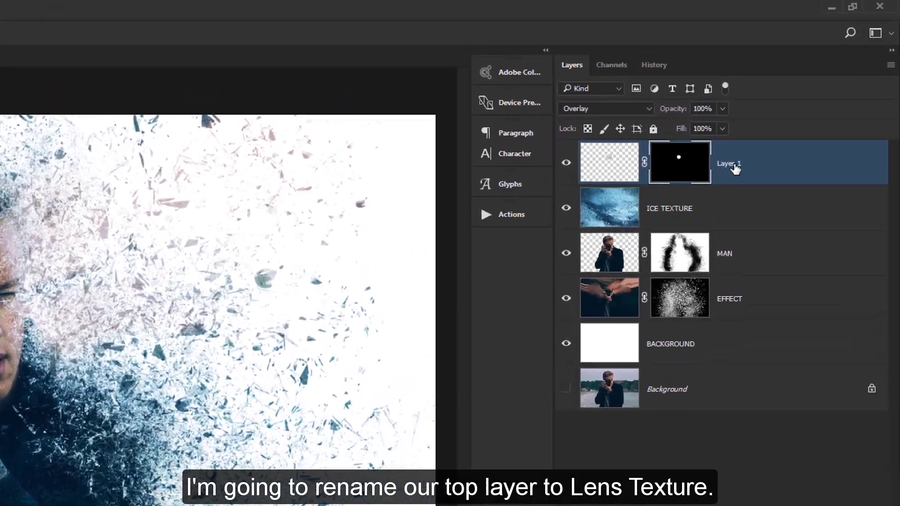
pyautogui.doubleClick(796, 103)
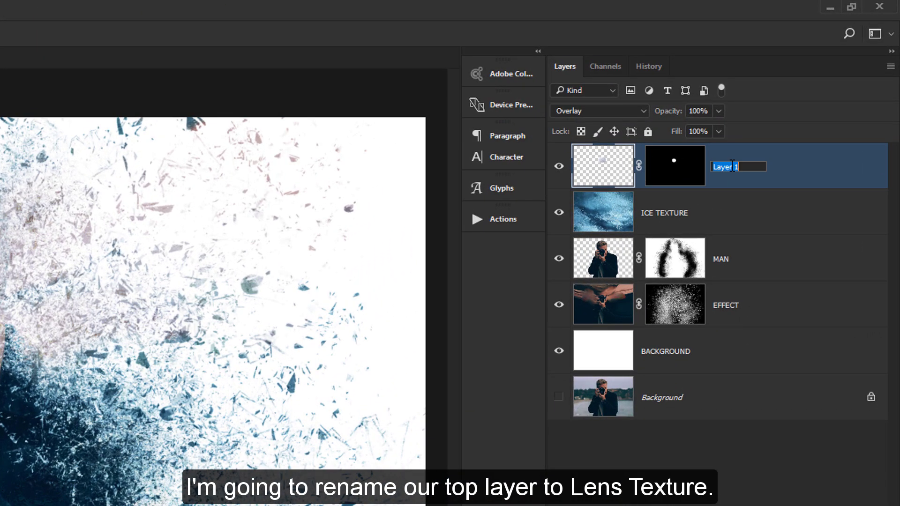
pyautogui.write('LENS TEX')
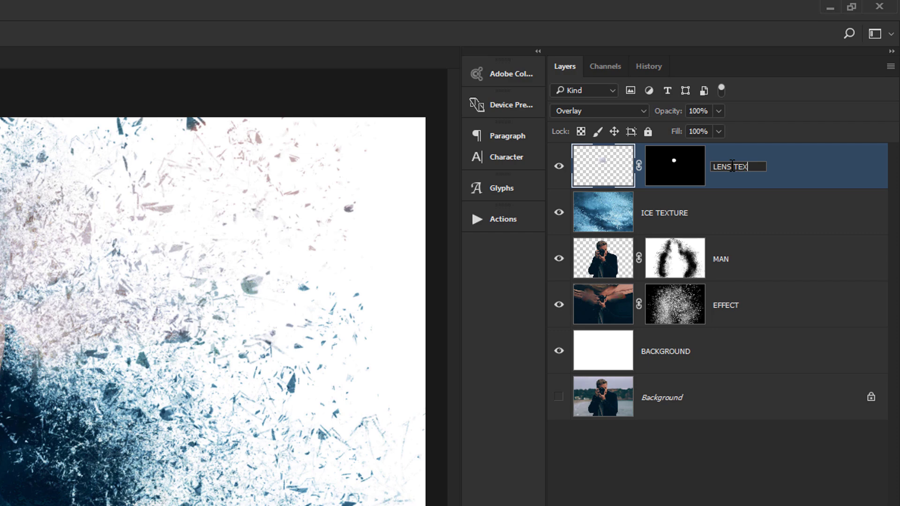
pyautogui.write('TURE')
pyautogui.press('Return')
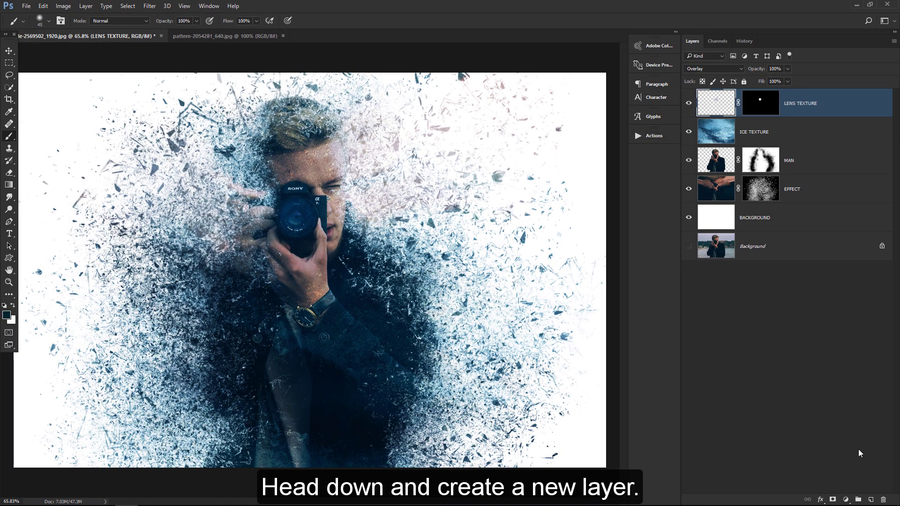
# - Create a new layer named FLARE set to Color Dodge blend mode
pyautogui.click(871, 500)
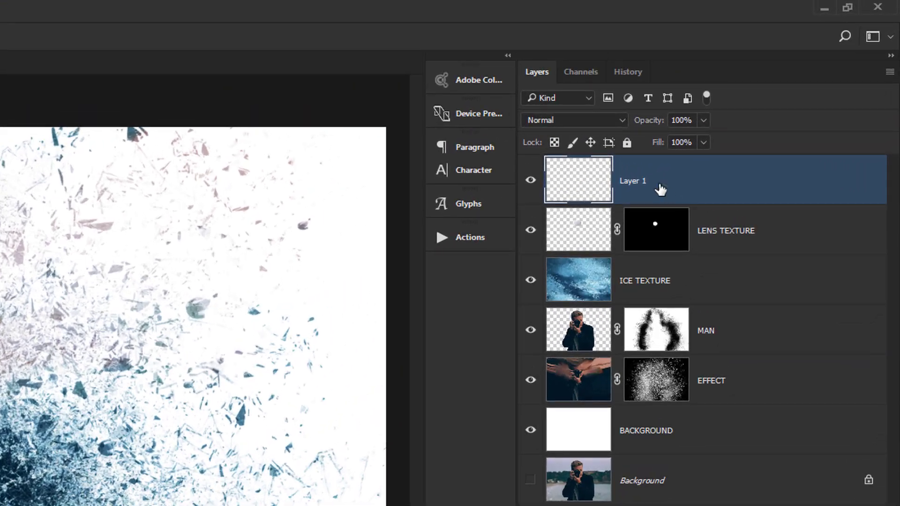
pyautogui.doubleClick(636, 182)
pyautogui.write('f')
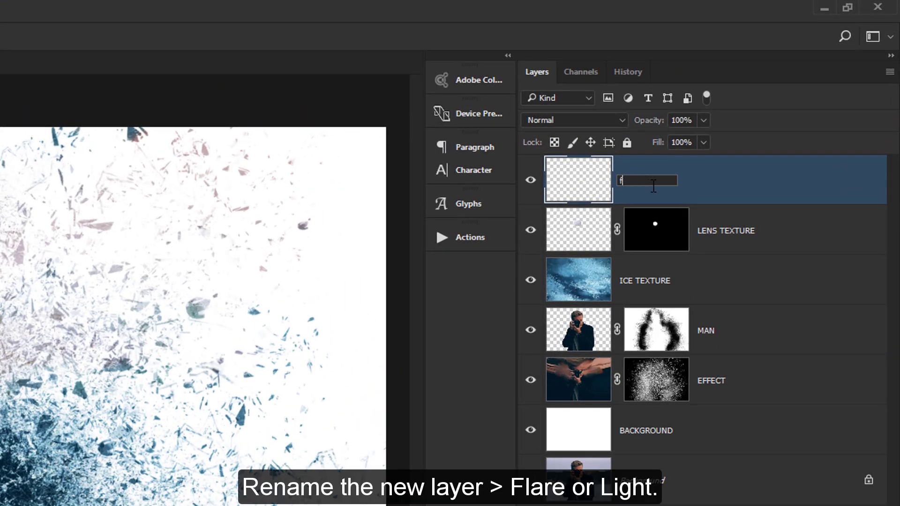
pyautogui.press('Return')
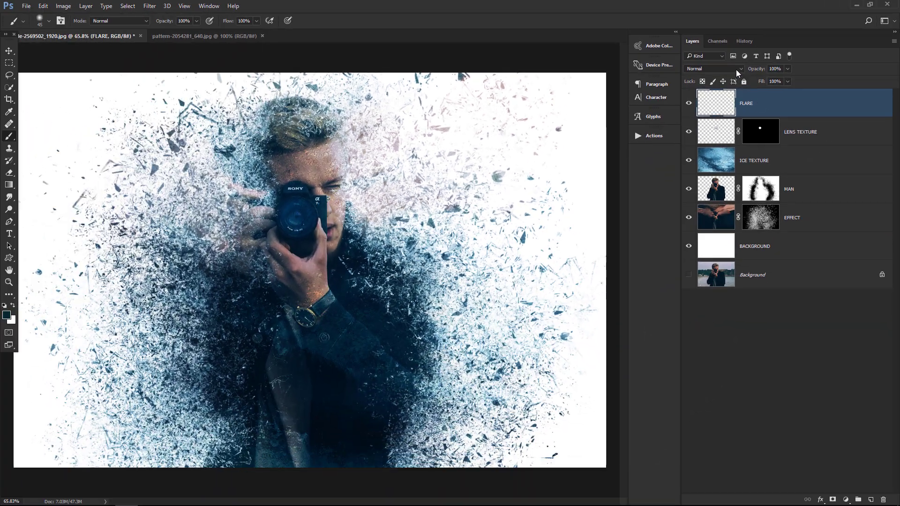
pyautogui.click(736, 69)
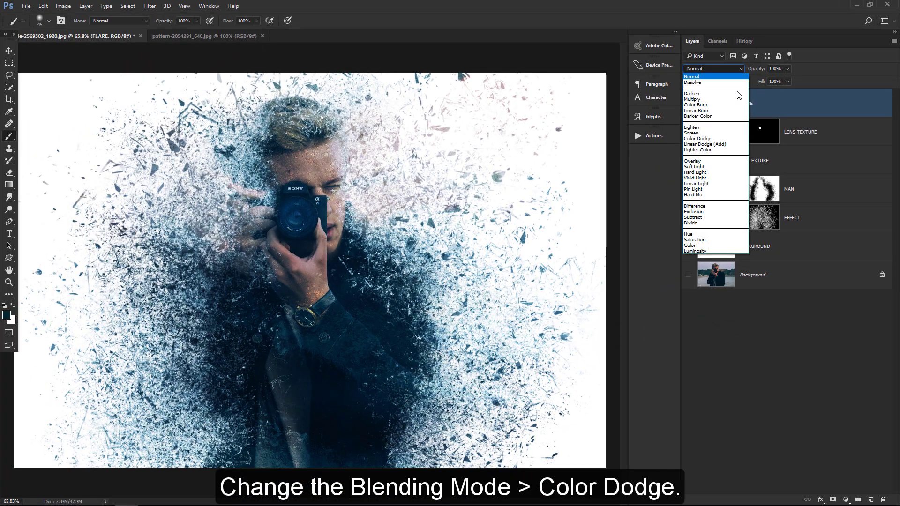
pyautogui.click(740, 137)
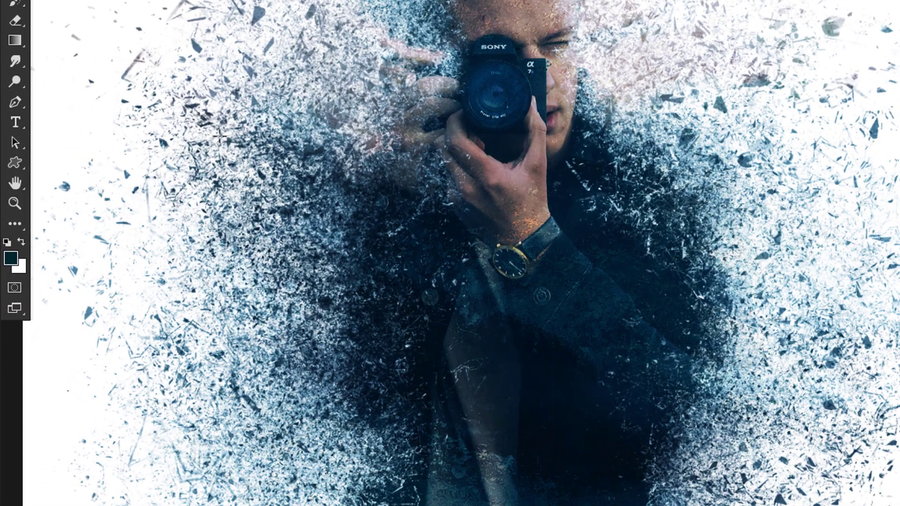
# - Paint a cyan #00c6ff spot on the camera lens with a size-90 brush, opacity 60%
pyautogui.click(7, 313)
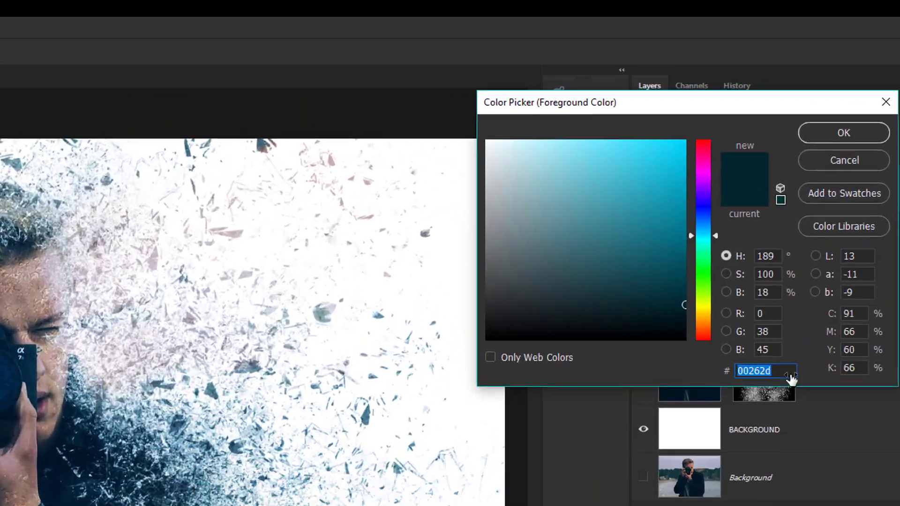
pyautogui.write('00c6ff')
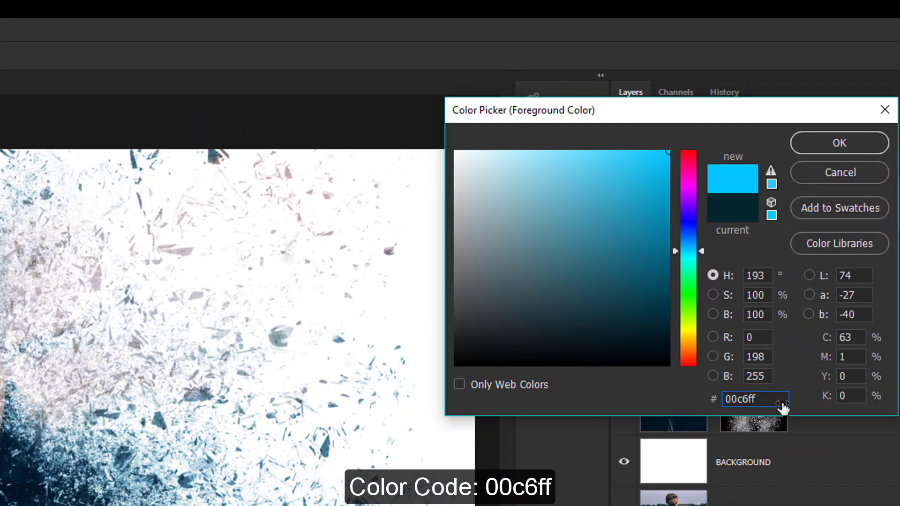
pyautogui.click(841, 143)
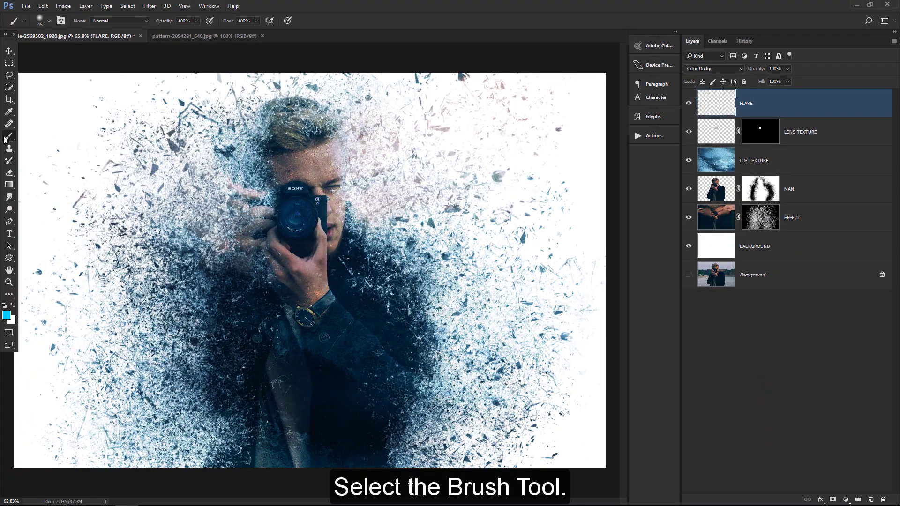
pyautogui.rightClick(6, 138)
pyautogui.click(38, 137)
pyautogui.press(']')
pyautogui.press(']')
pyautogui.press(']')
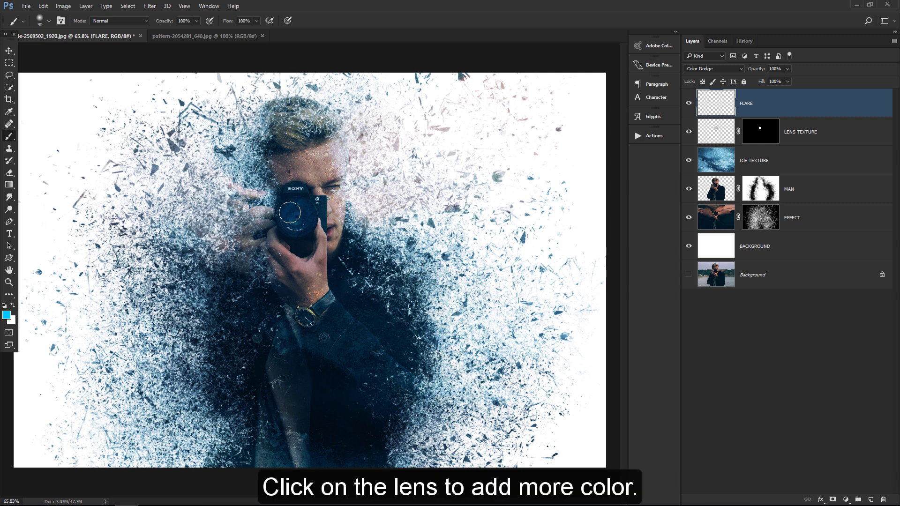
pyautogui.click(290, 213)
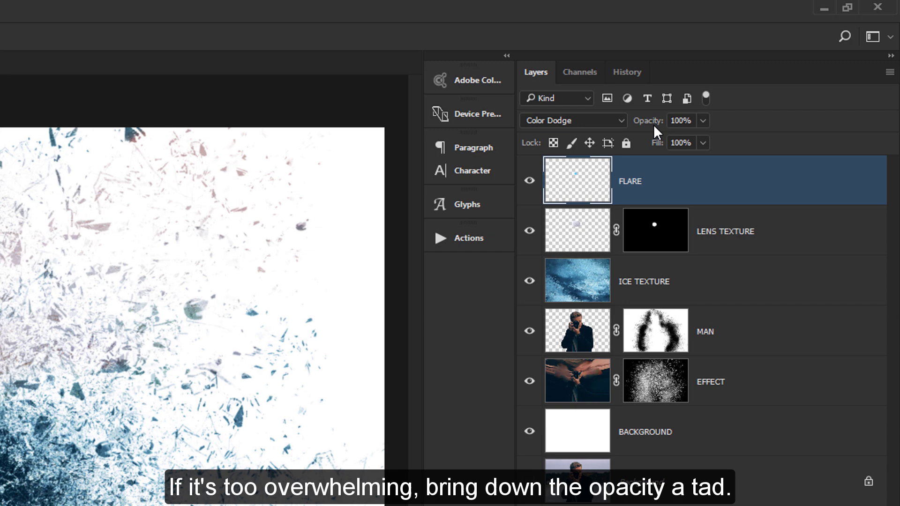
pyautogui.moveTo(653, 123); pyautogui.dragTo(628, 121)
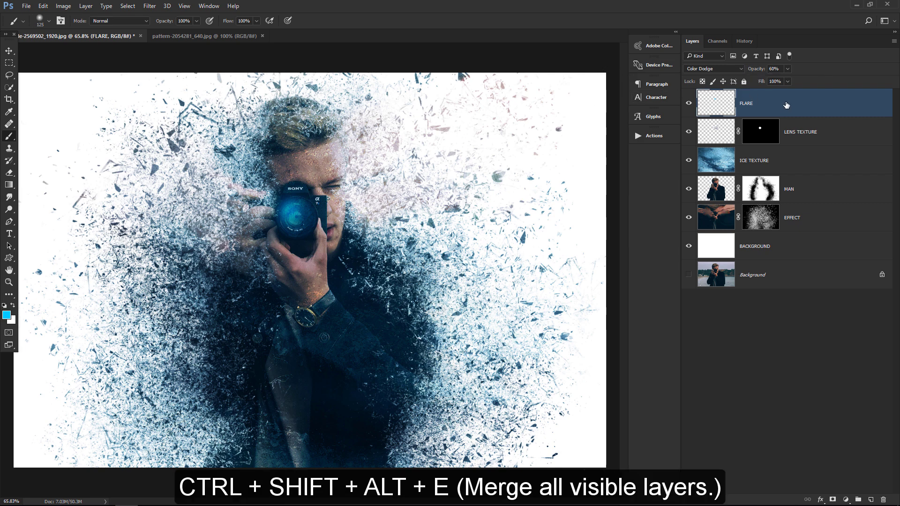
# - Merge all visible layers into a new layer named MERGED and convert it to a smart object
pyautogui.hotkey('ctrl', 'shift', 'alt', 'e')
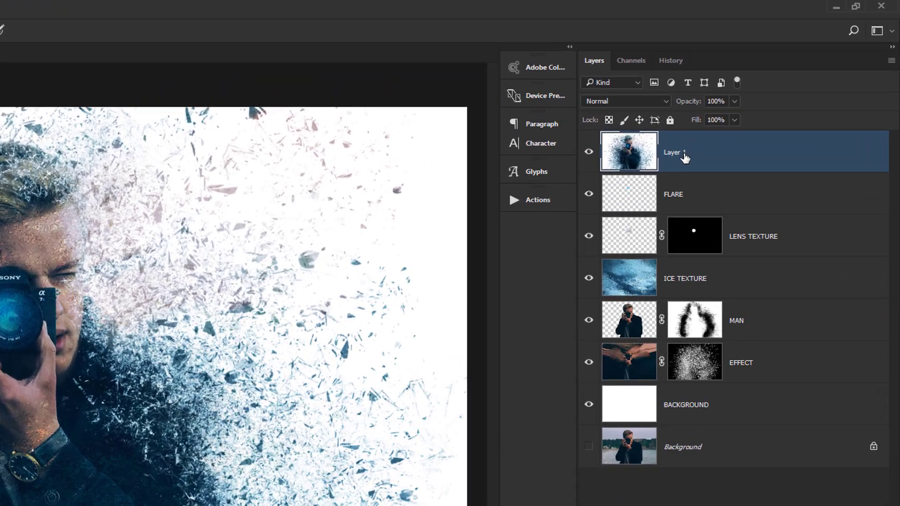
pyautogui.doubleClick(756, 104)
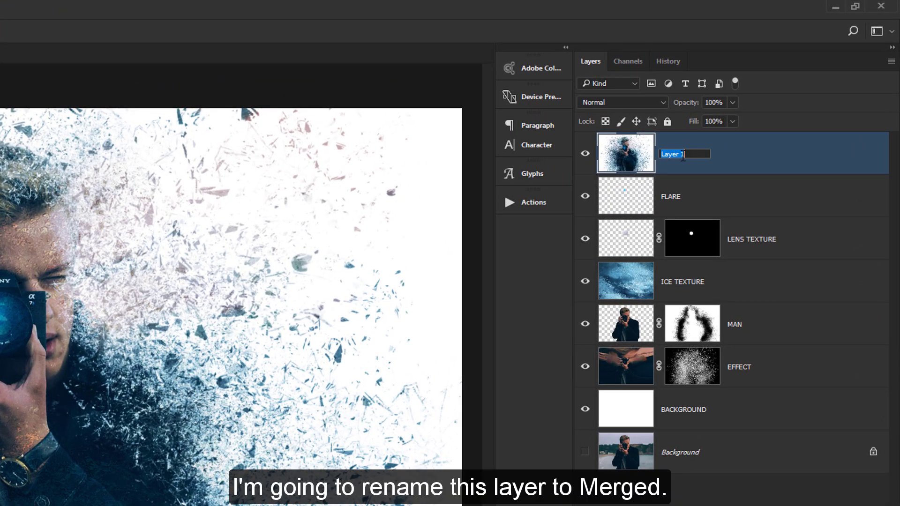
pyautogui.write('MERGED')
pyautogui.press('Return')
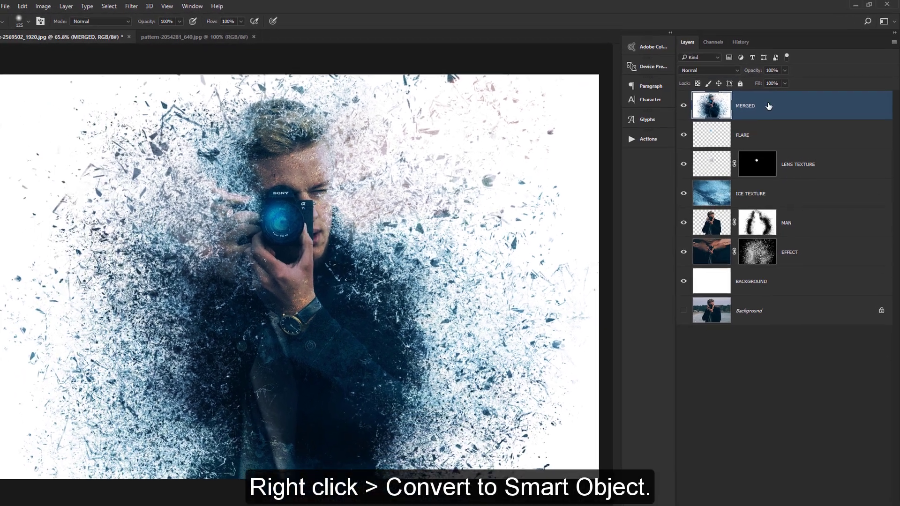
pyautogui.rightClick(769, 106)
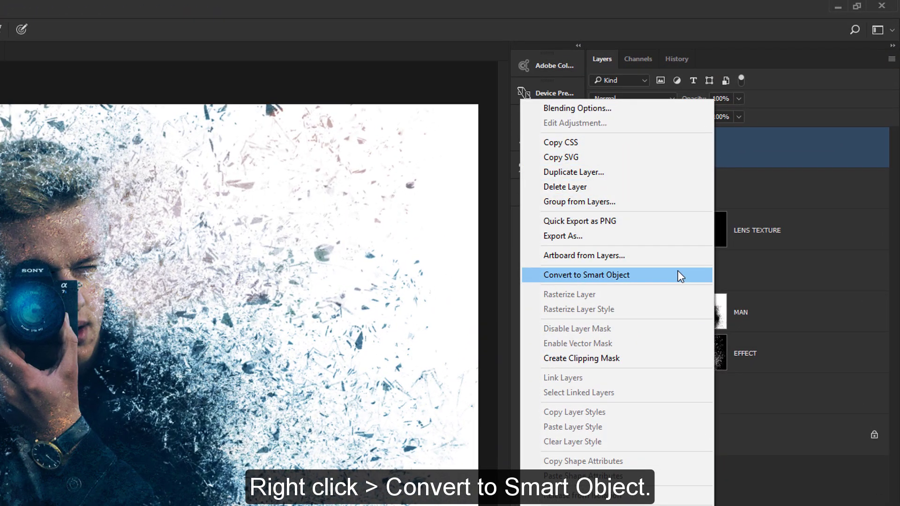
pyautogui.click(678, 271)
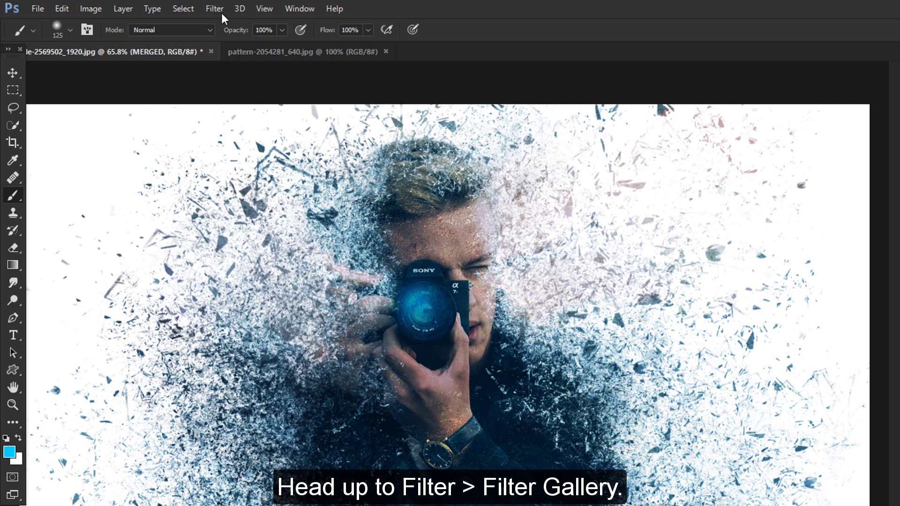
# - Apply the Accented Edges filter with Edge Width 1, Brightness 38 and Smoothness 3
pyautogui.click(215, 9)
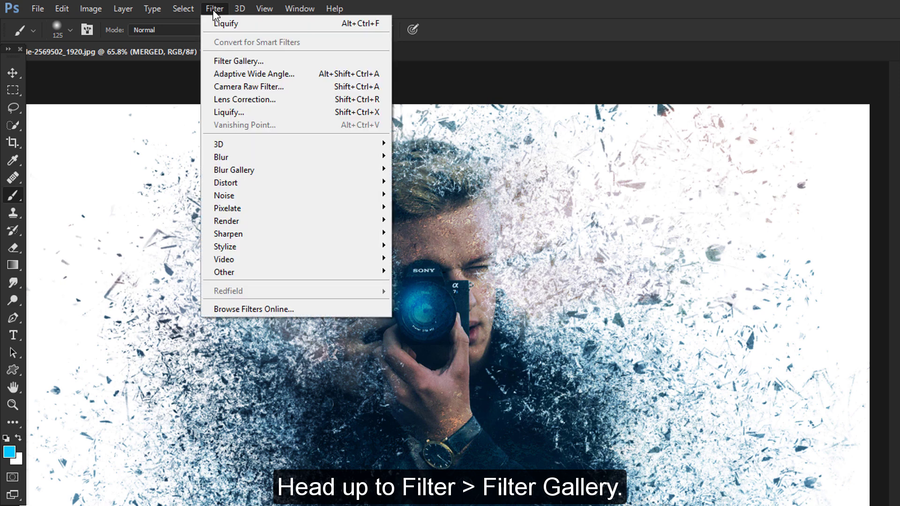
pyautogui.click(259, 62)
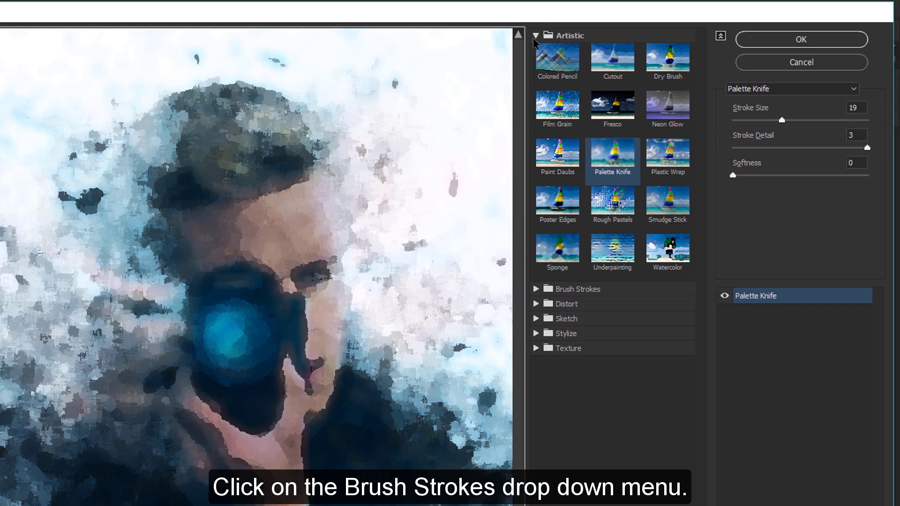
pyautogui.click(536, 37)
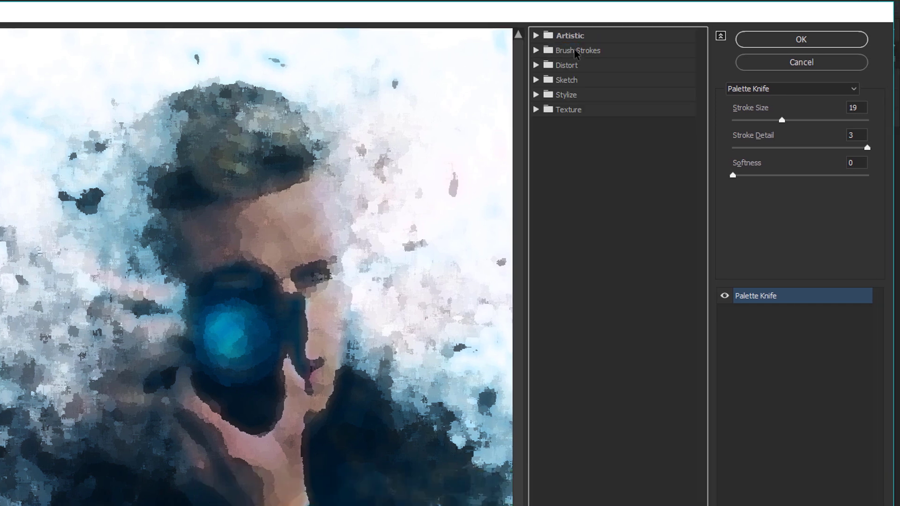
pyautogui.click(537, 52)
pyautogui.click(557, 92)
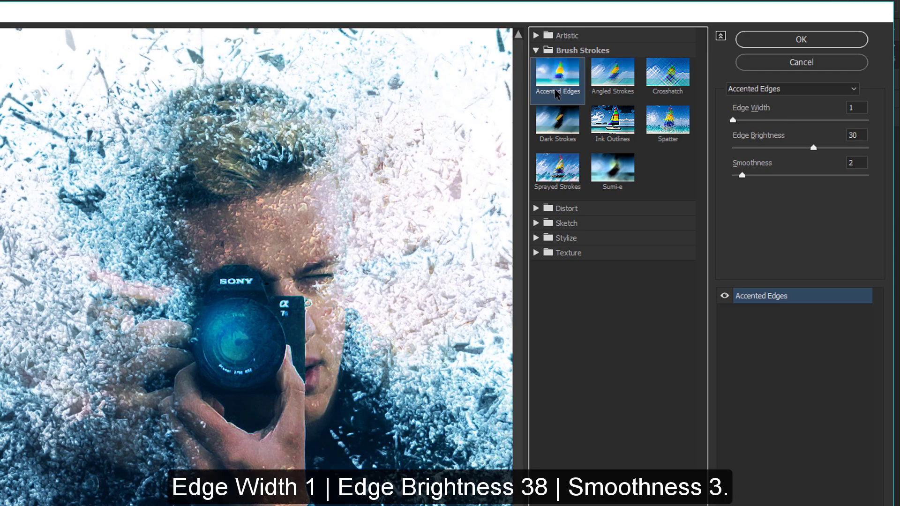
pyautogui.moveTo(816, 147); pyautogui.dragTo(833, 152)
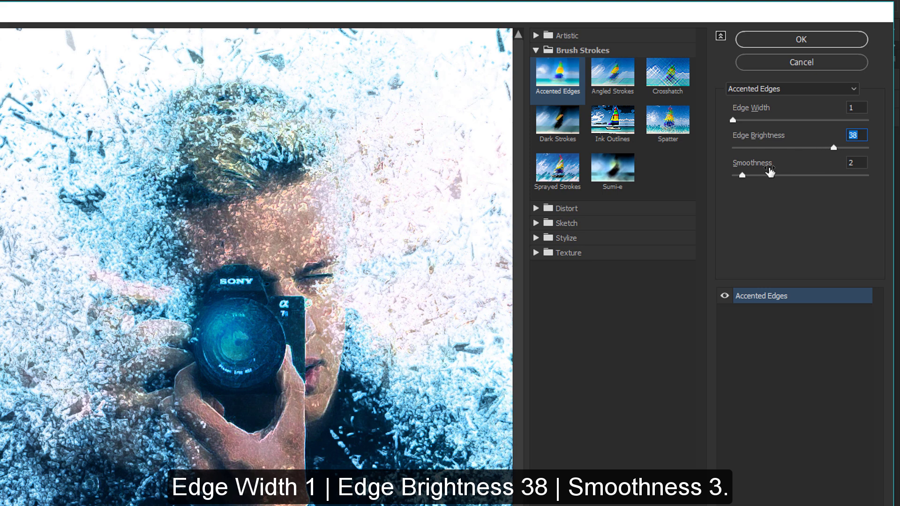
pyautogui.moveTo(744, 176); pyautogui.dragTo(750, 177)
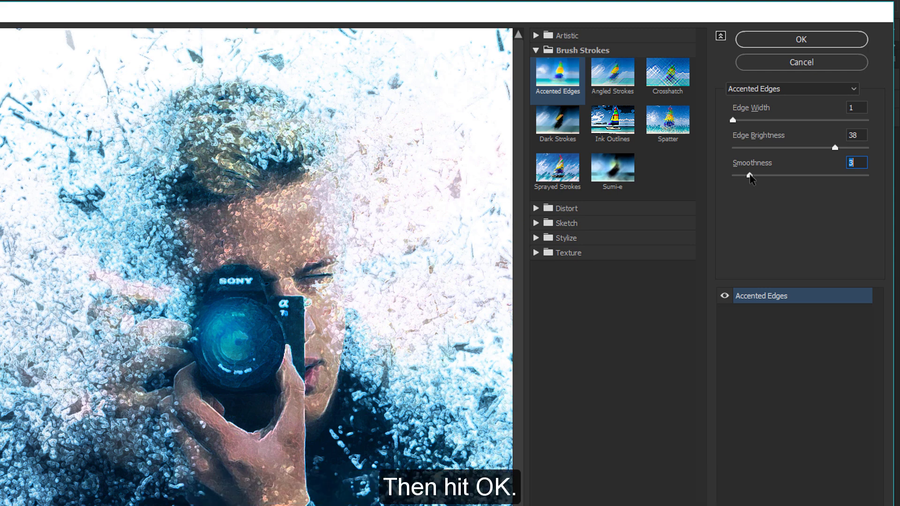
pyautogui.click(800, 38)
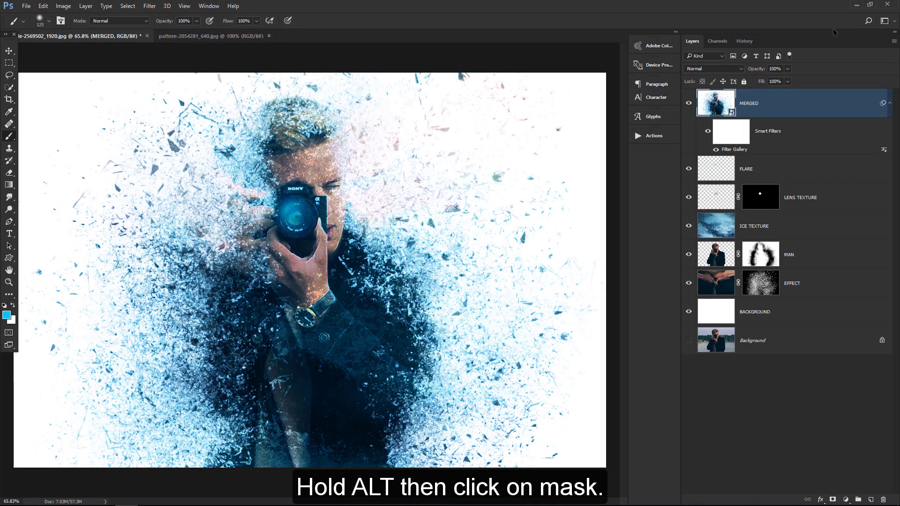
# - Add a black mask to the MERGED layer and set up a white size-250 brush
pyautogui.keyDown('alt'); pyautogui.click(832, 500); pyautogui.keyUp('alt')
pyautogui.press('d')
pyautogui.press('x')
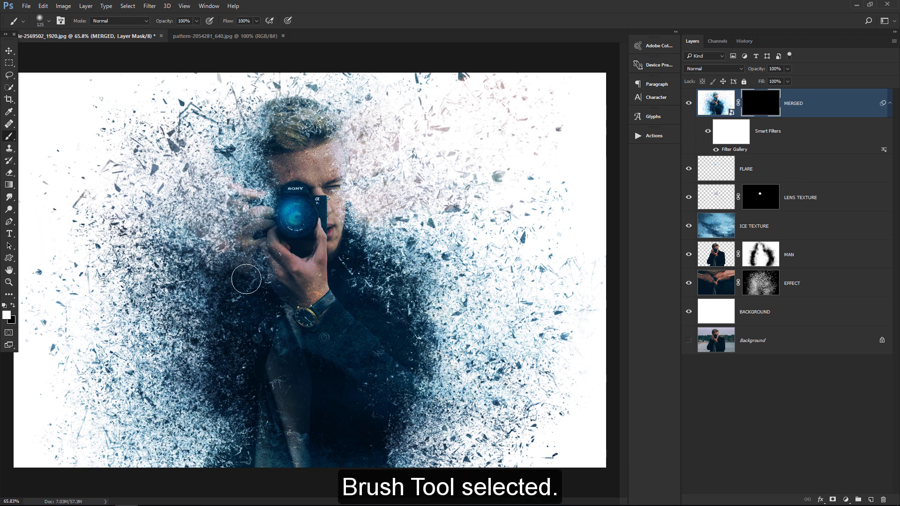
pyautogui.press(']')
pyautogui.press(']')
pyautogui.press(']')
# - Paint the effect back over the wrist, chest, lower-left arm and hand with a 300 brush
pyautogui.moveTo(297, 311); pyautogui.dragTo(327, 332)
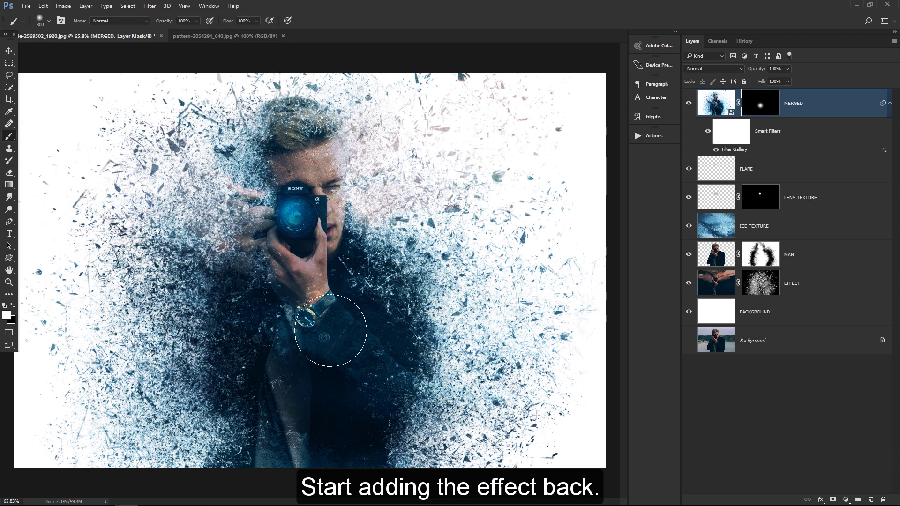
pyautogui.press(']')
pyautogui.moveTo(377, 311); pyautogui.dragTo(372, 281)
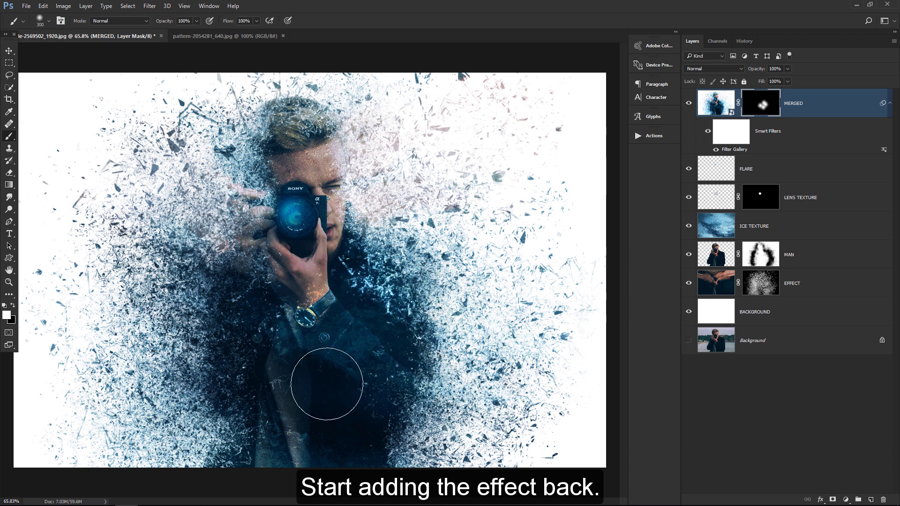
pyautogui.moveTo(352, 372); pyautogui.dragTo(371, 386)
pyautogui.moveTo(241, 372)
pyautogui.mouseDown()
pyautogui.moveTo(261, 392)
pyautogui.moveTo(258, 415)
pyautogui.moveTo(291, 454)
pyautogui.mouseUp()
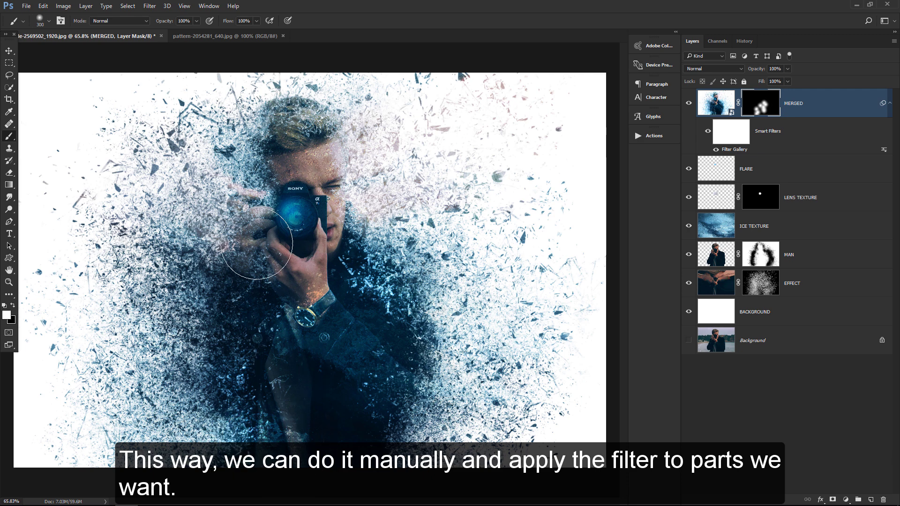
pyautogui.moveTo(256, 239); pyautogui.dragTo(277, 280)
pyautogui.moveTo(263, 229); pyautogui.dragTo(301, 281)
pyautogui.press('[')
pyautogui.press('[')
pyautogui.press('[')
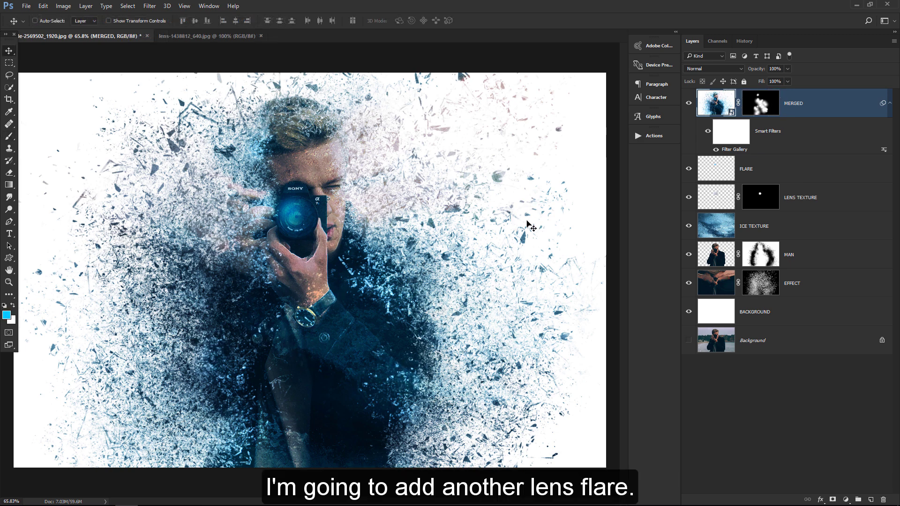
# - Drag the lens flare image into the composition and position it over the camera
pyautogui.click(224, 35)
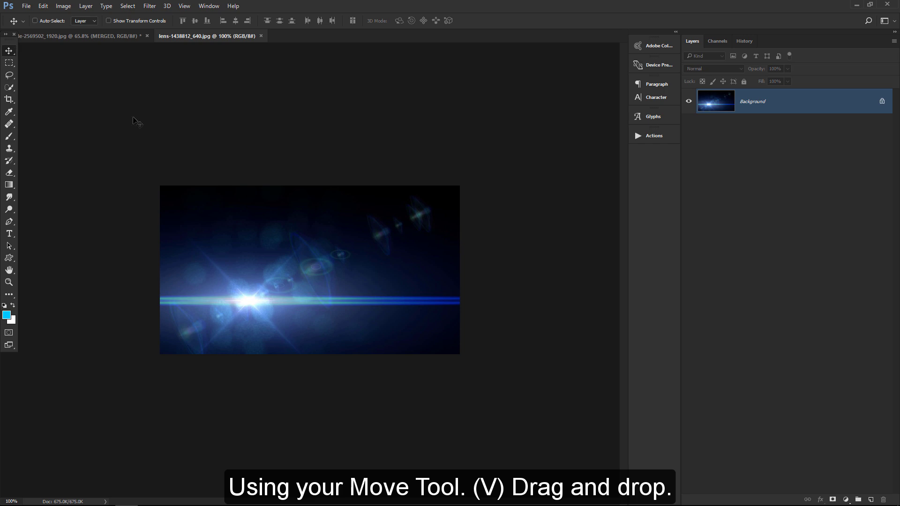
pyautogui.moveTo(207, 189)
pyautogui.mouseDown()
pyautogui.moveTo(124, 41)
pyautogui.moveTo(287, 197)
pyautogui.mouseUp()
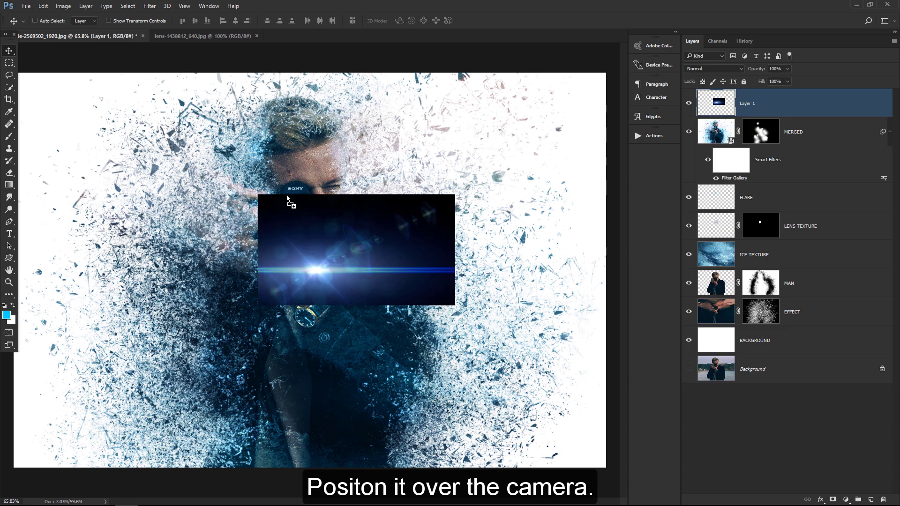
pyautogui.moveTo(374, 237)
pyautogui.mouseDown()
pyautogui.moveTo(373, 313)
pyautogui.moveTo(364, 172)
pyautogui.mouseUp()
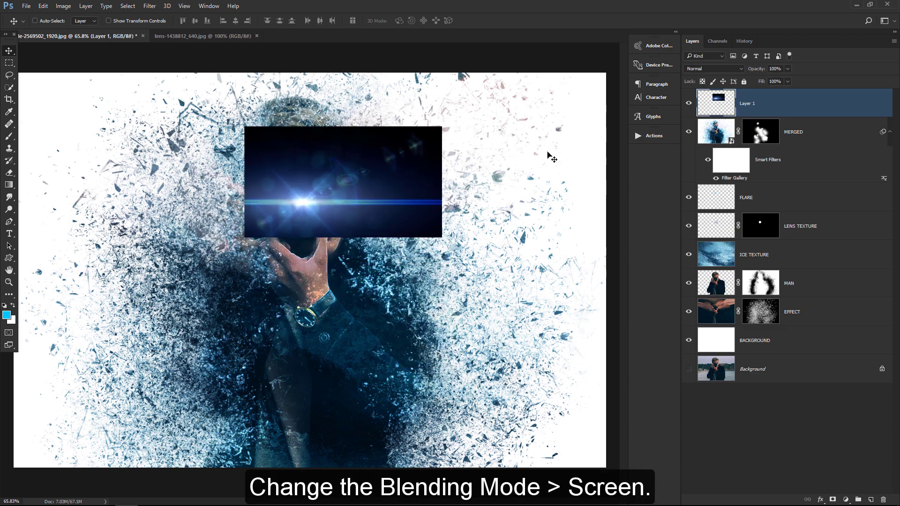
# - Set the flare layer to Screen blend mode and rename it LENS FLARE
pyautogui.click(714, 69)
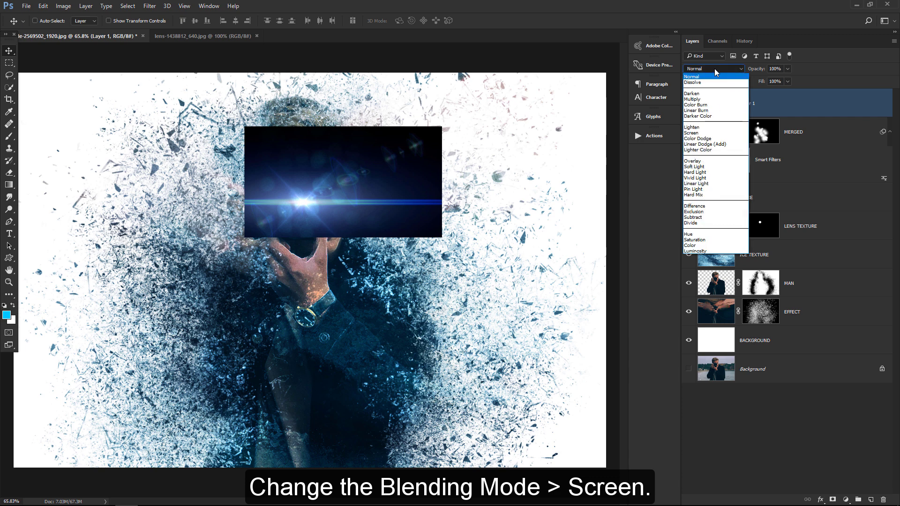
pyautogui.click(722, 134)
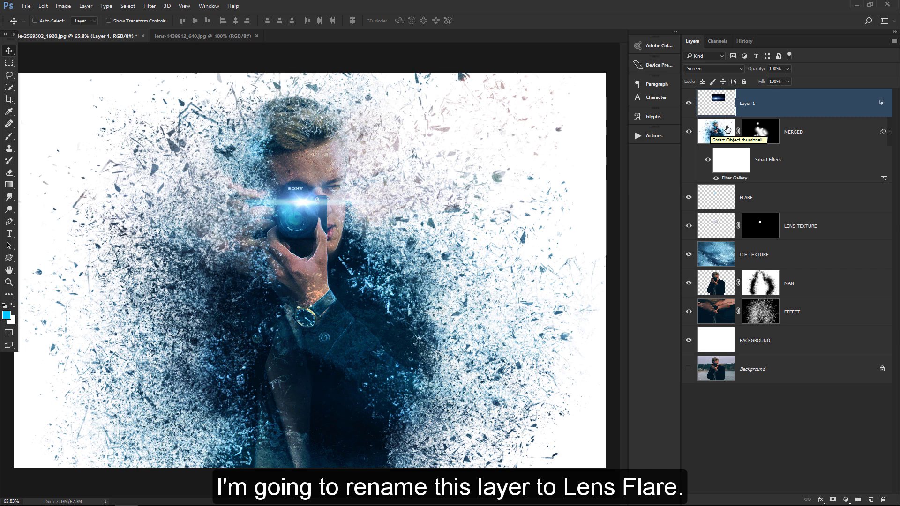
pyautogui.doubleClick(747, 103)
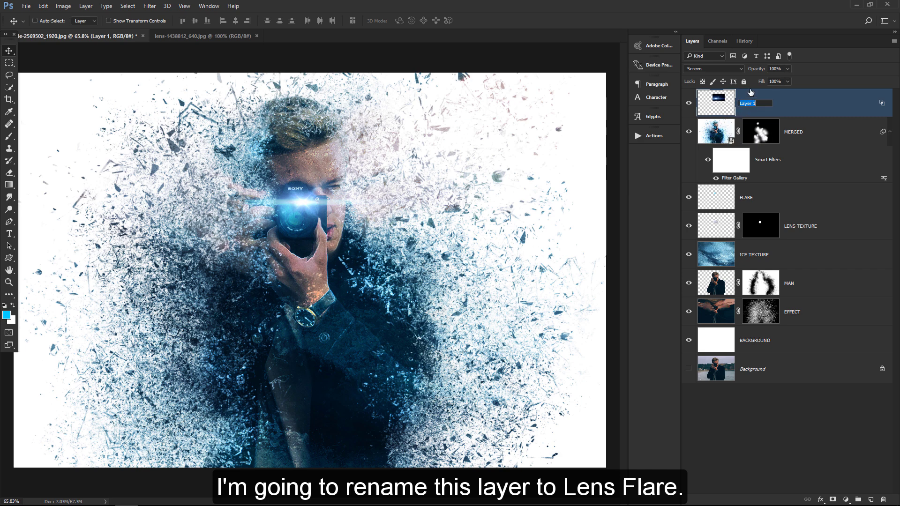
pyautogui.write('LENSFLARE')
pyautogui.press('Return')
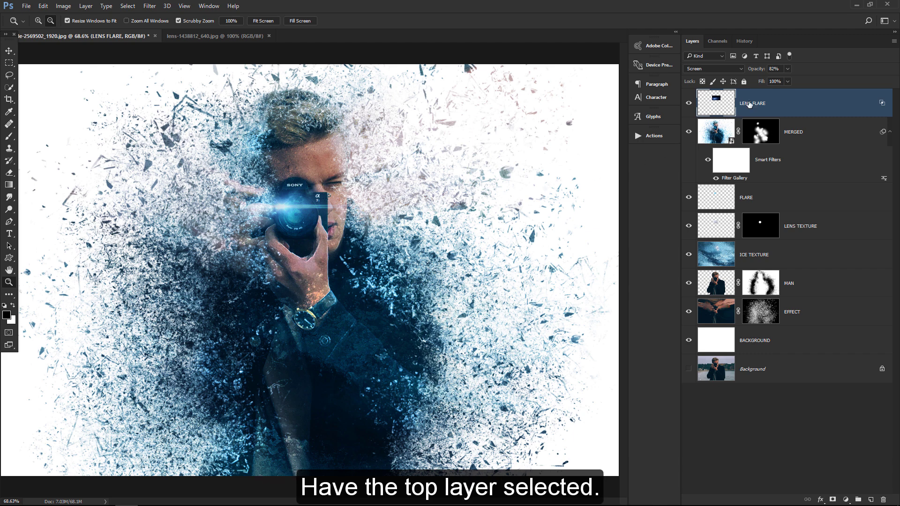
# - Stamp all visible layers into a new merged layer named SHARPEN
pyautogui.hotkey('ctrl', 'shift', 'alt', 'e')
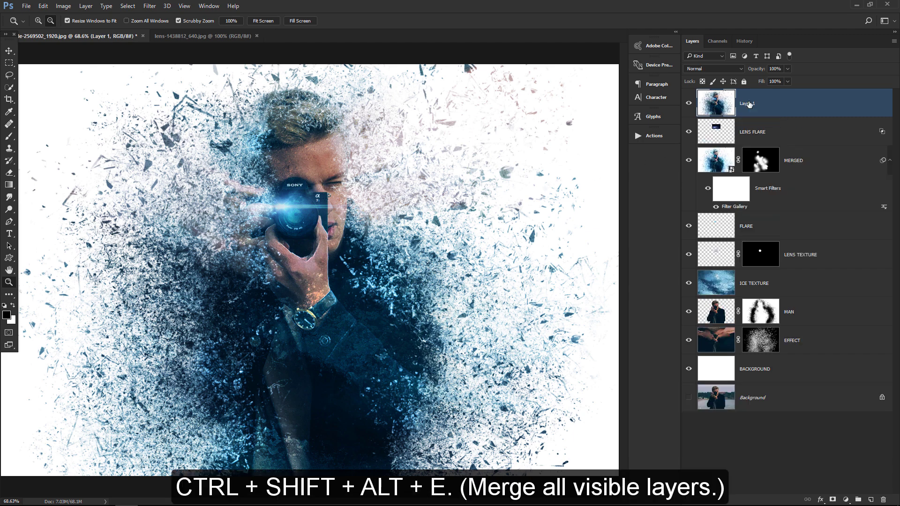
pyautogui.doubleClick(748, 104)
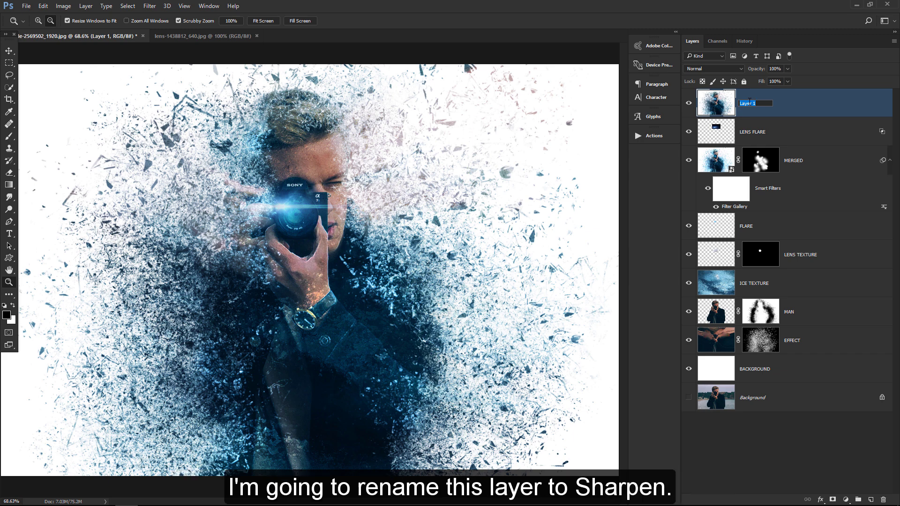
pyautogui.write('SHARPEN')
pyautogui.press('Return')
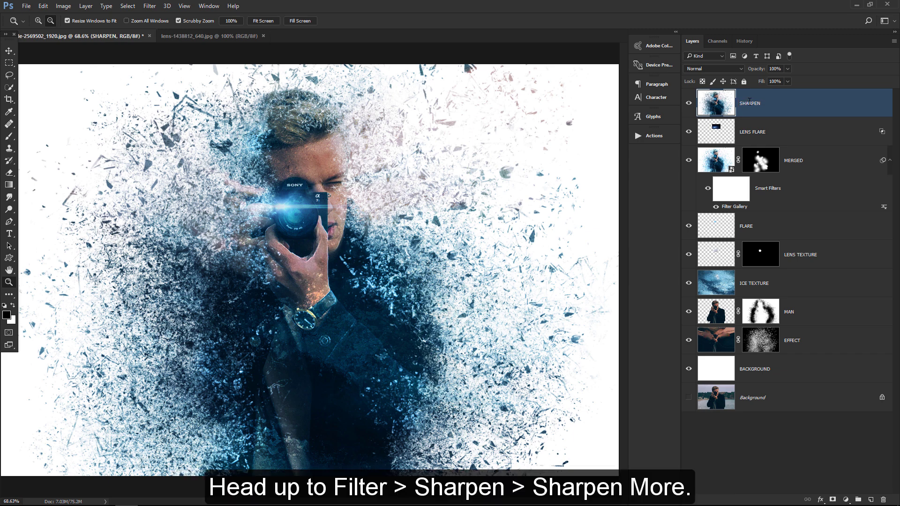
# - Apply Sharpen More to the SHARPEN layer and lower its opacity to 82%
pyautogui.click(156, 9)
pyautogui.moveTo(169, 162)
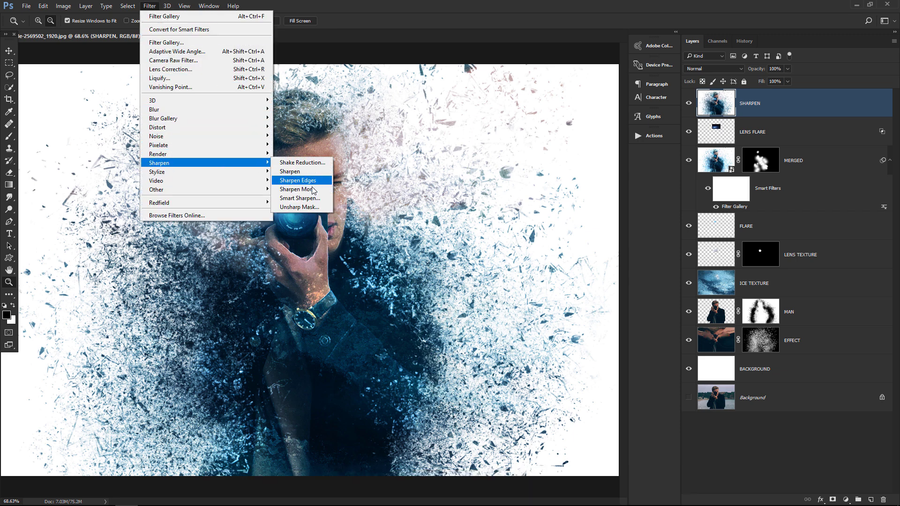
pyautogui.click(317, 190)
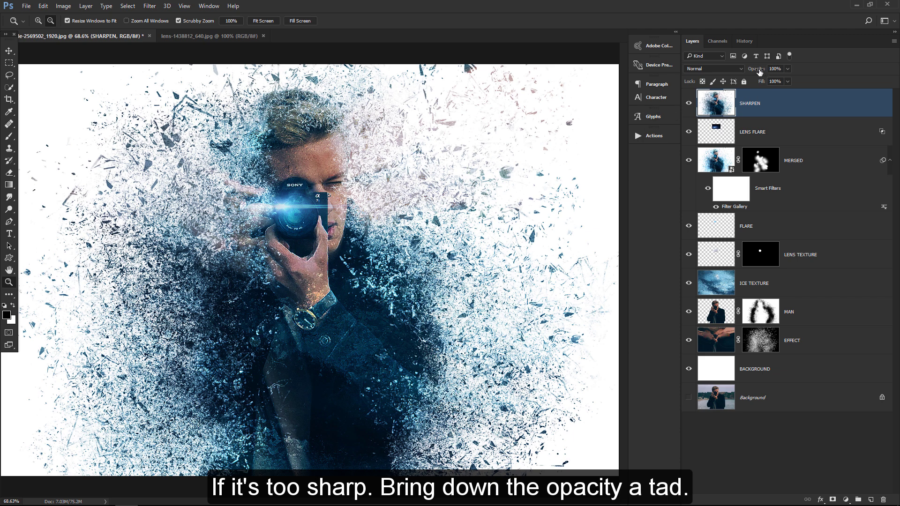
pyautogui.moveTo(760, 71); pyautogui.dragTo(754, 72)
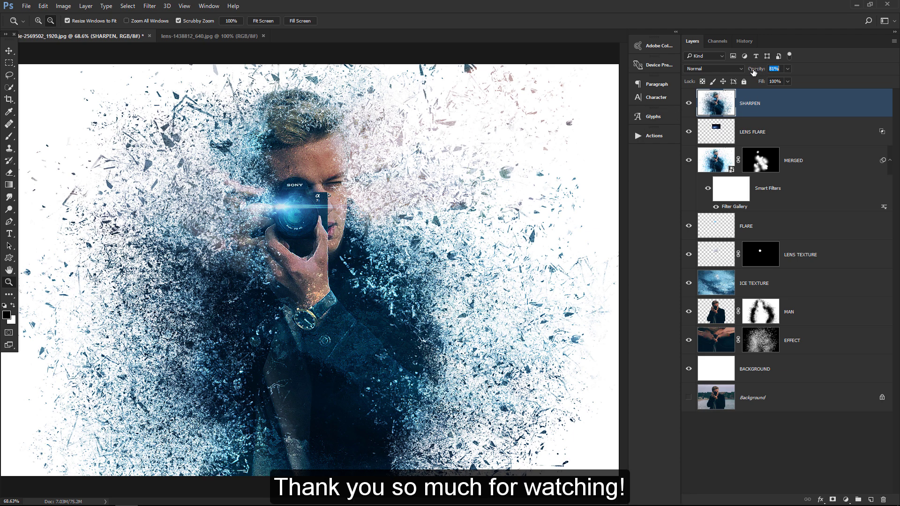